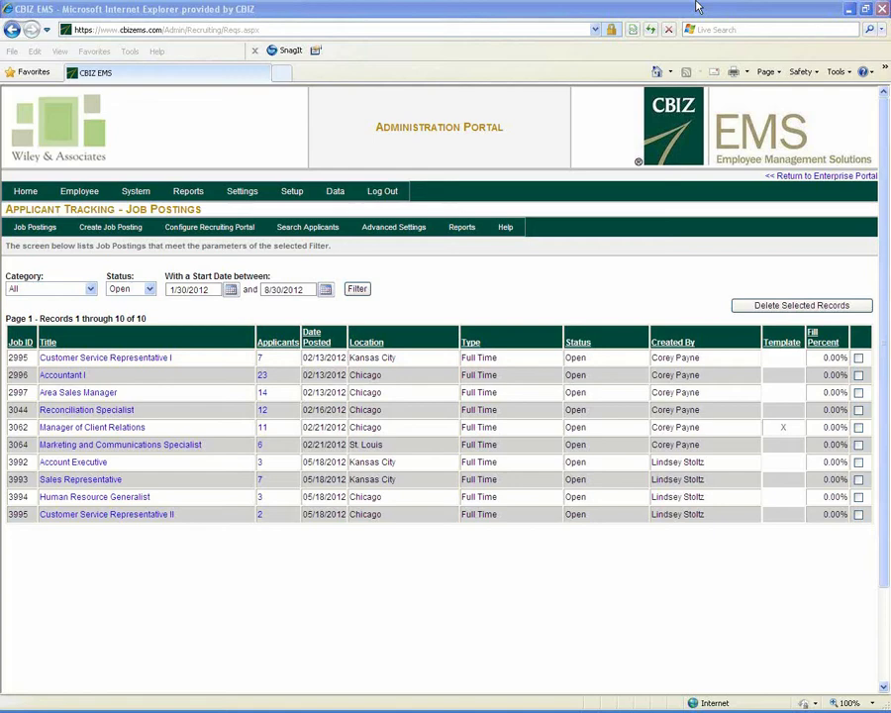
left_click(242, 191)
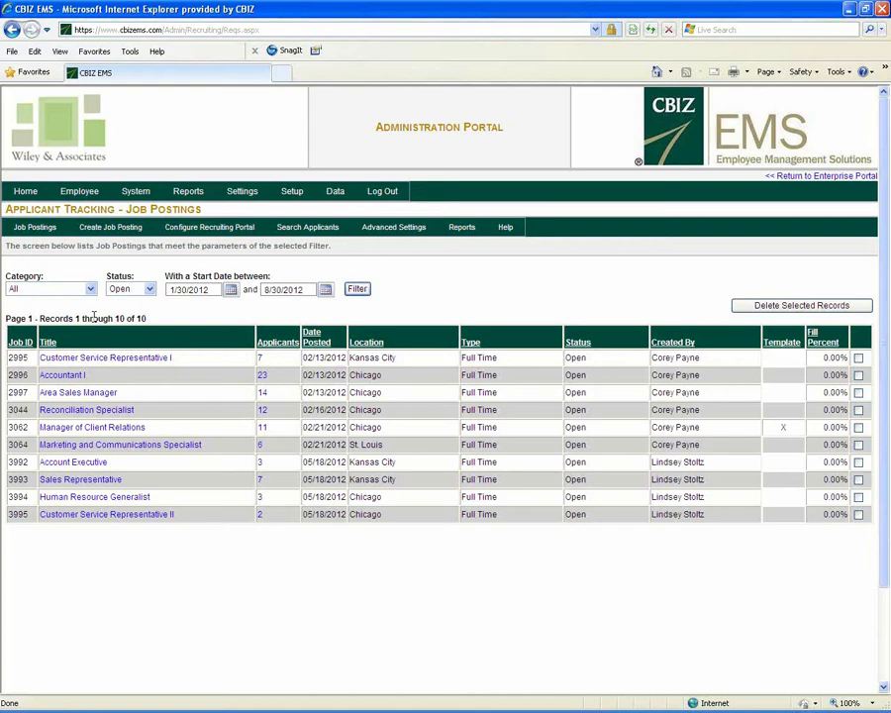
left_click(143, 293)
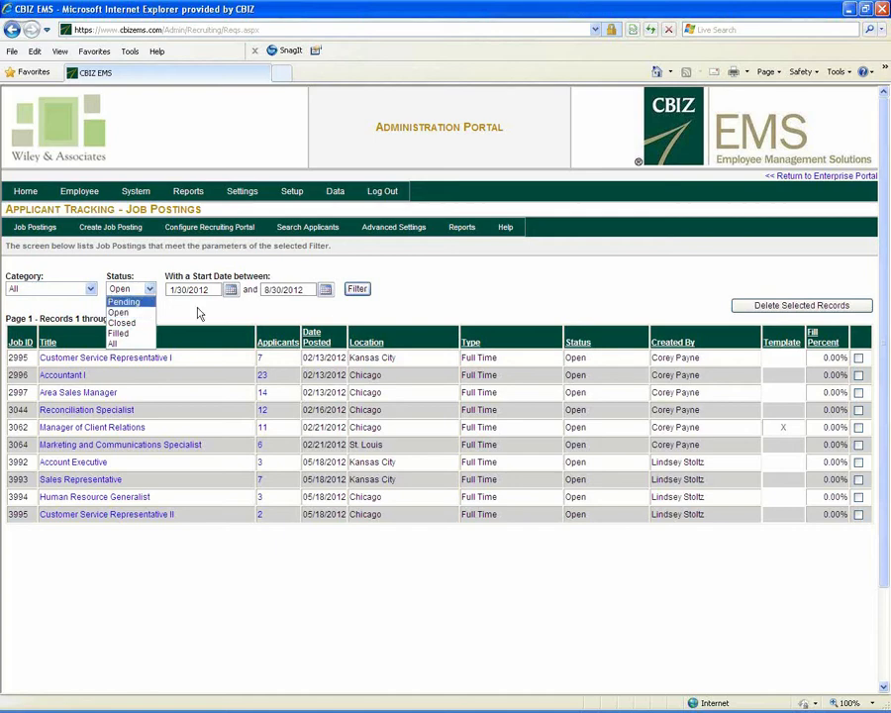
left_click(179, 317)
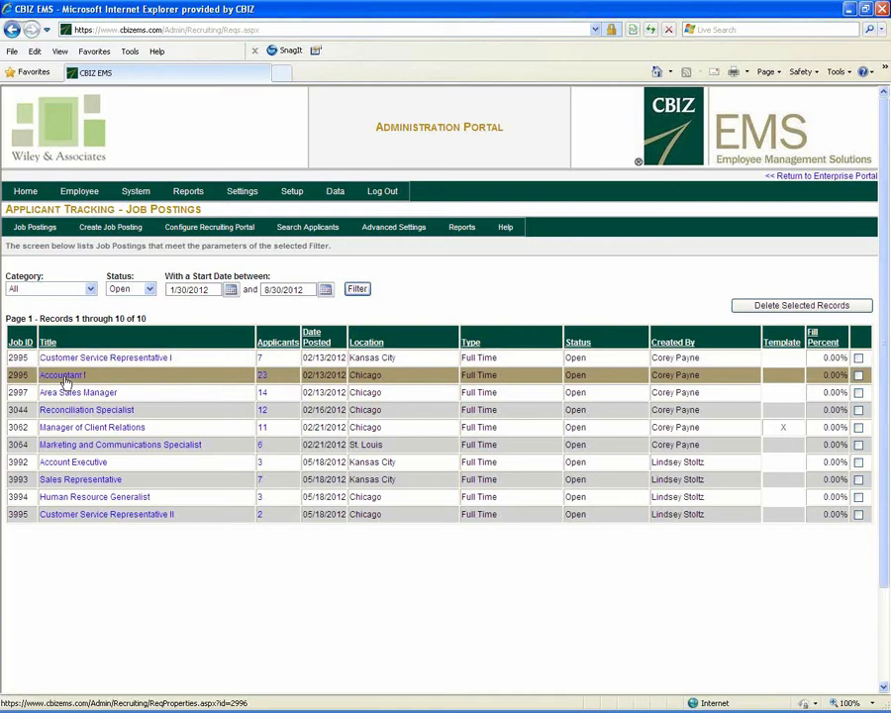
- Open the applicant list of the Accountant I posting and sort it by application date, finishing with a sort by process step
left_click(263, 381)
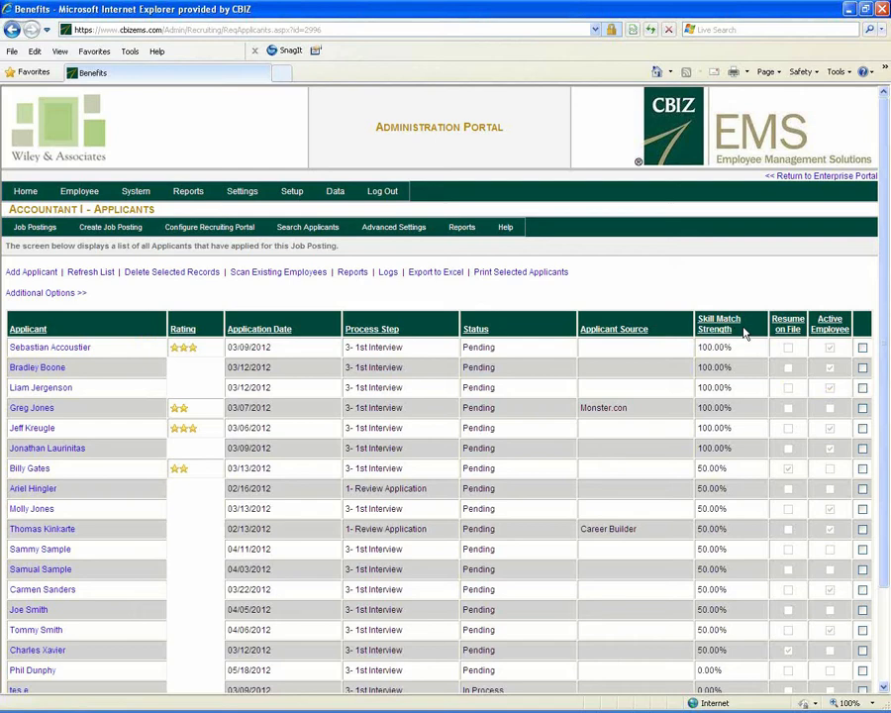
left_click(376, 338)
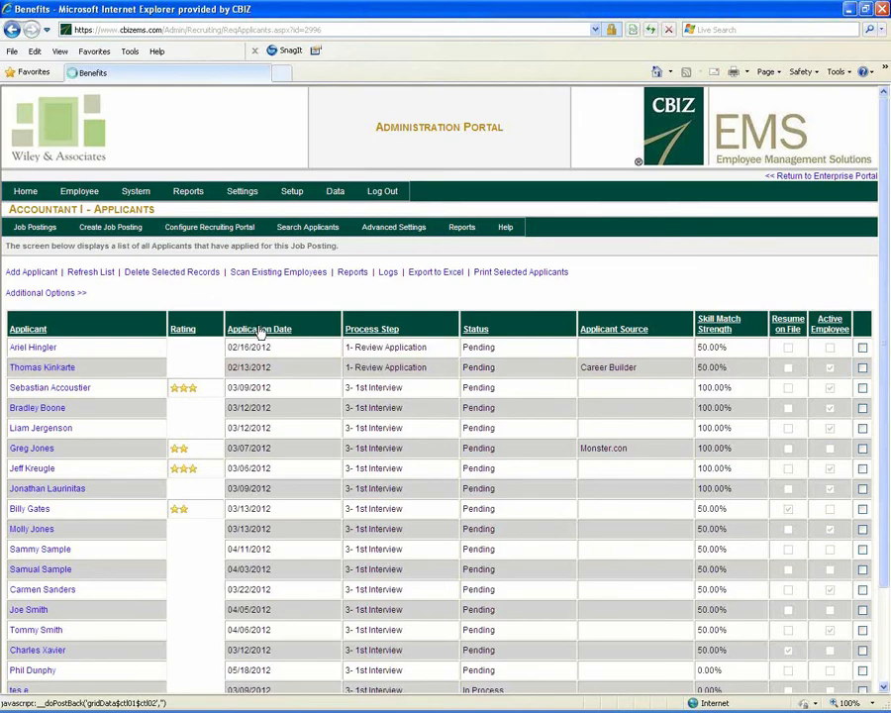
left_click(258, 329)
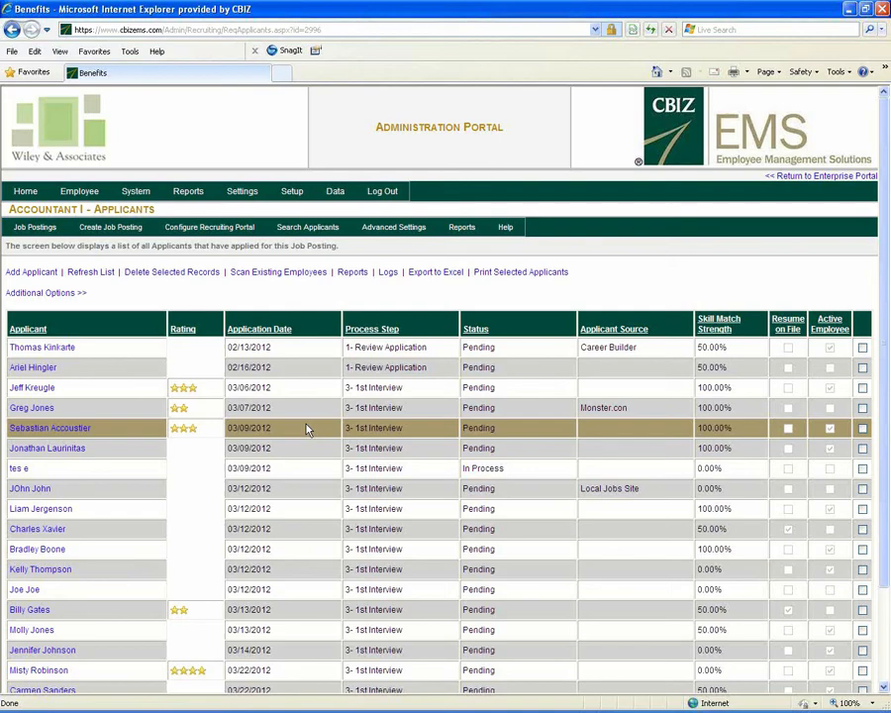
left_click(376, 331)
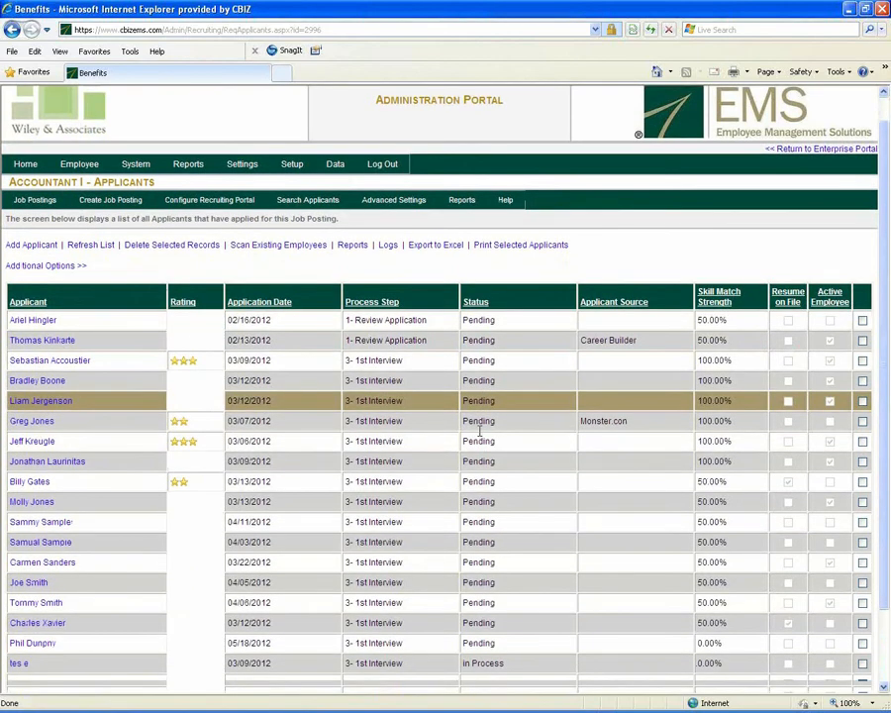
- Sort the Accountant I applicants by skill match strength, with the highest percentages first
scroll(468, 430, "down", 2)
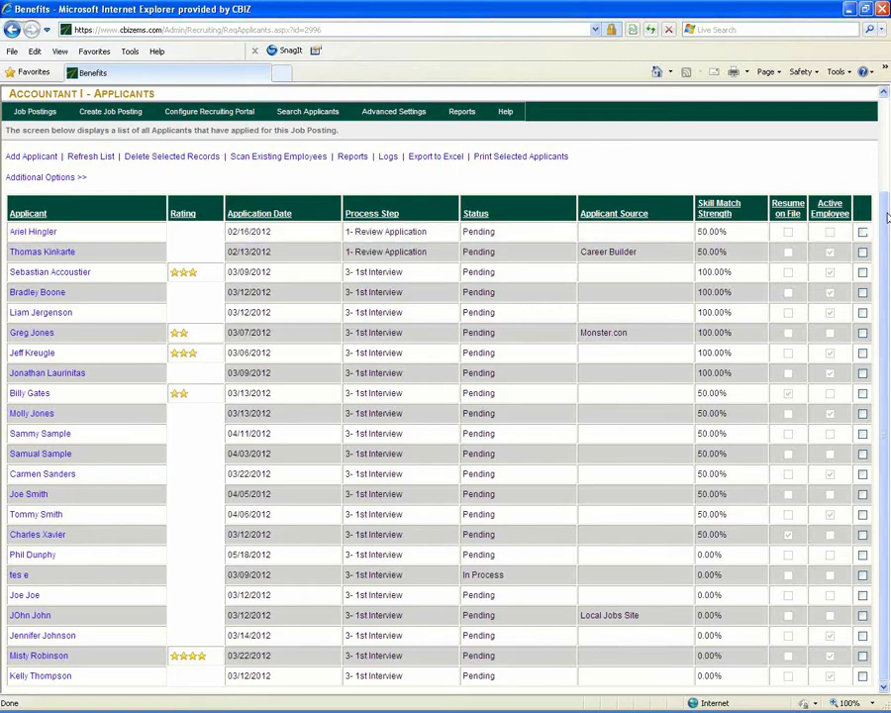
left_click(715, 213)
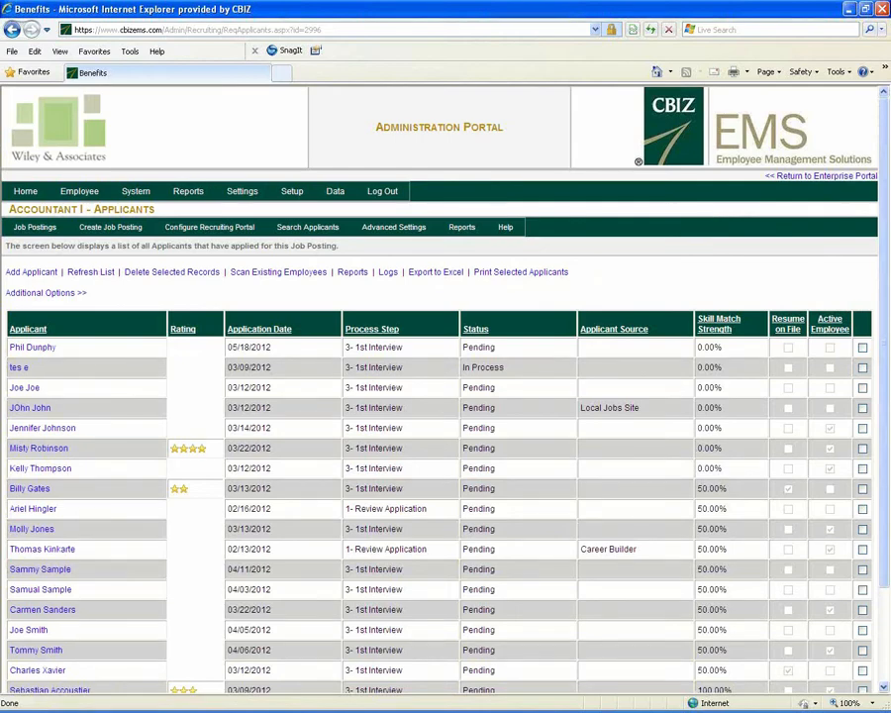
left_click(728, 327)
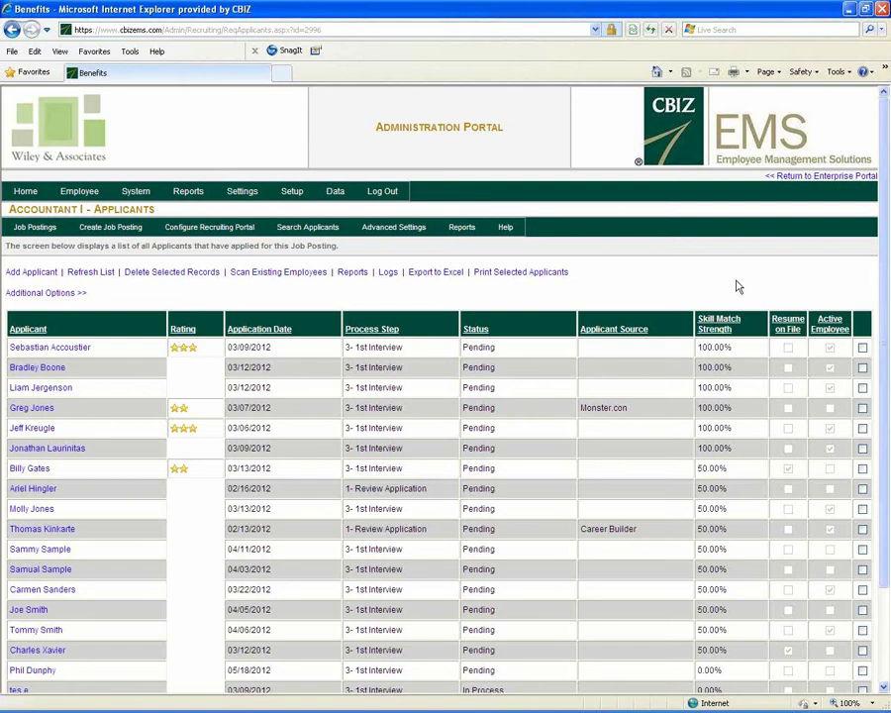
- Open the profile of the applicant sourced from Monster.con in a maximized window and set the rating to three stars
left_click(56, 411)
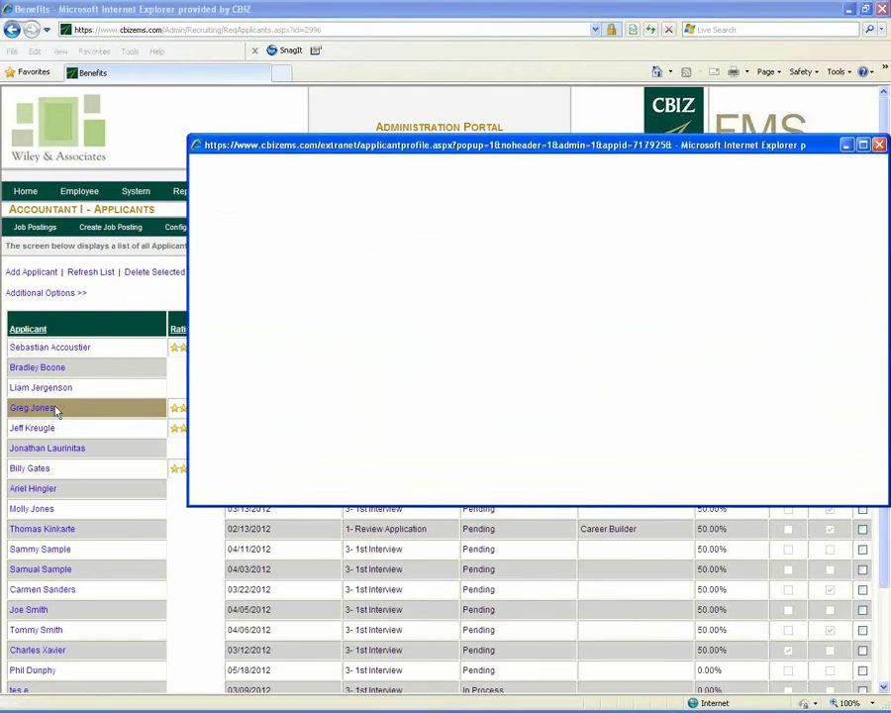
left_click(863, 146)
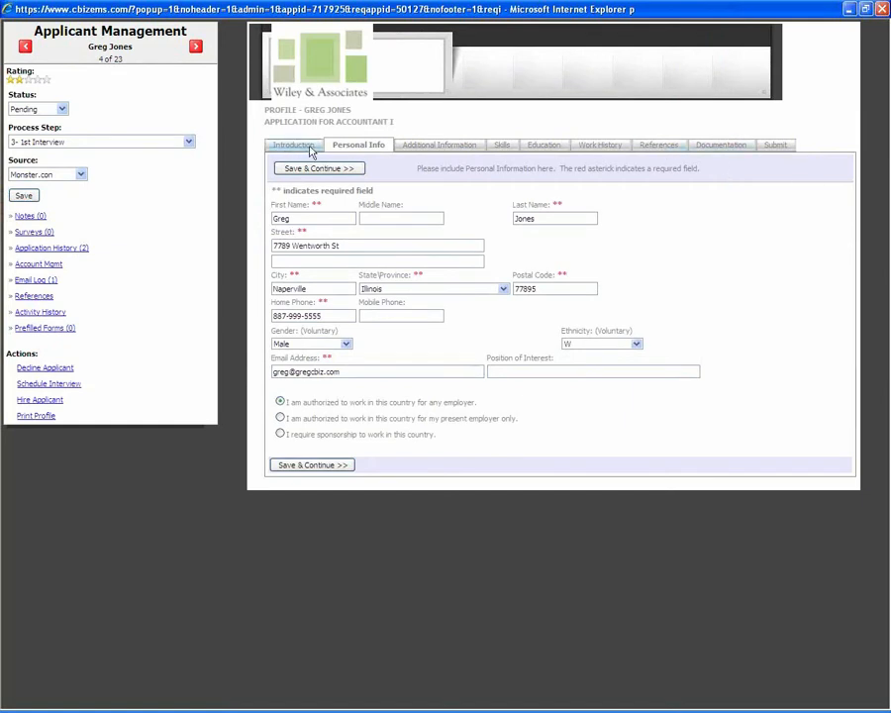
left_click(30, 85)
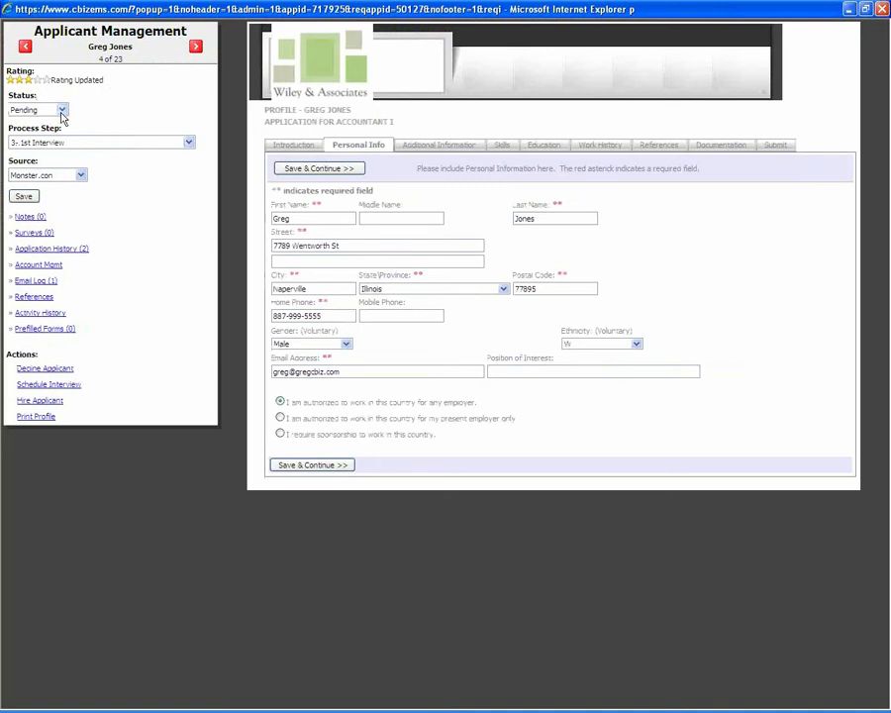
- Set the applicant's status to In Process and process step to 5- Make Decision, and save the changes
left_click(63, 111)
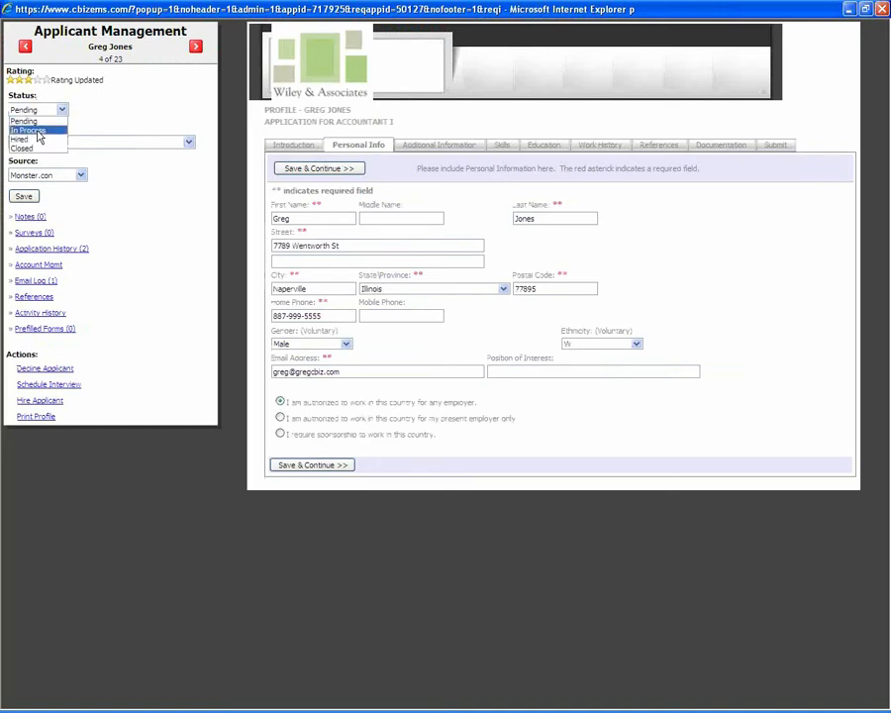
left_click(36, 130)
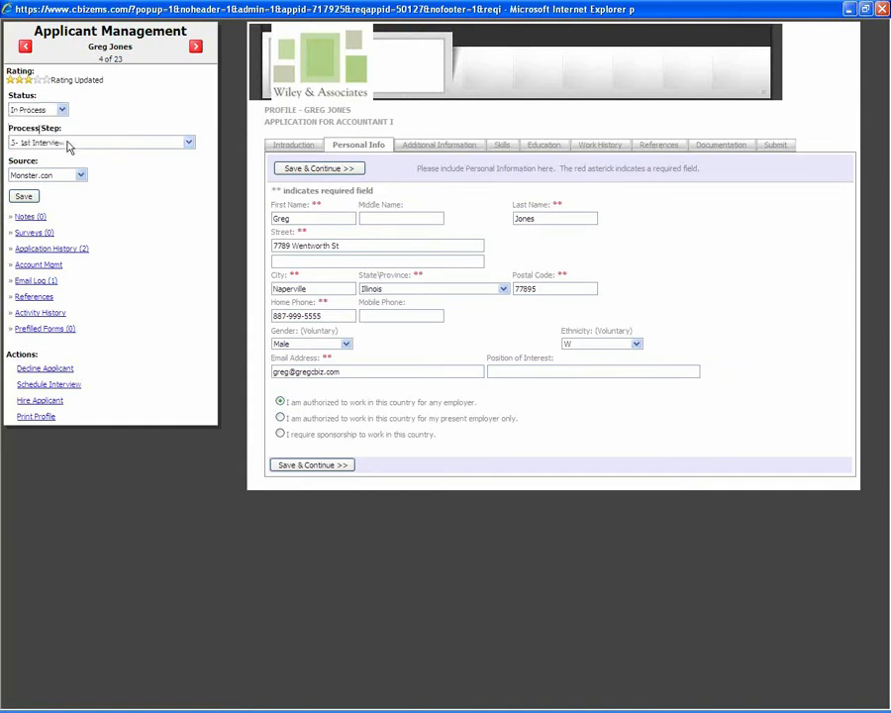
left_click(68, 144)
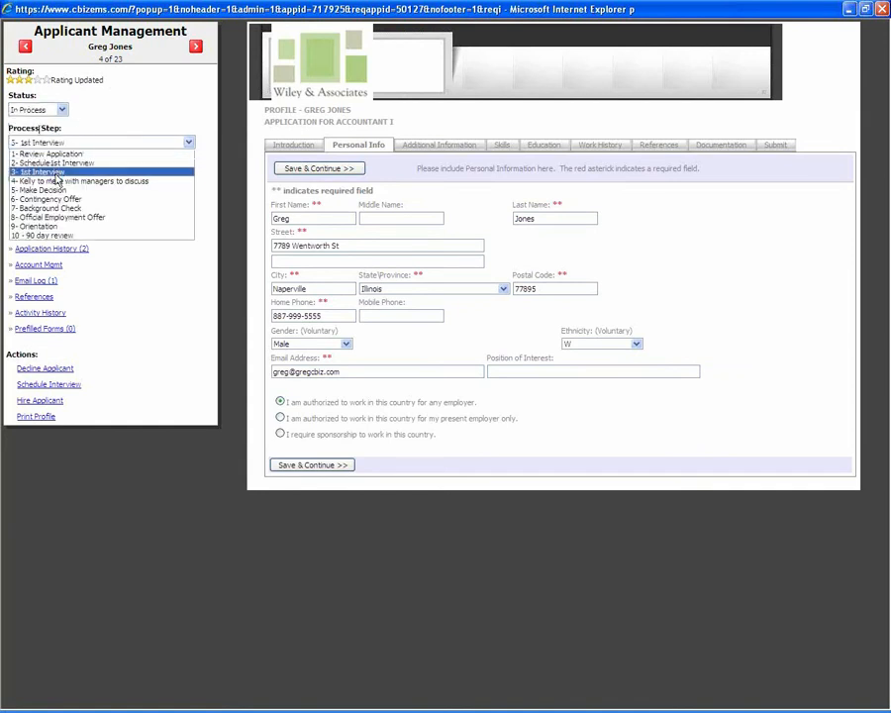
left_click(52, 191)
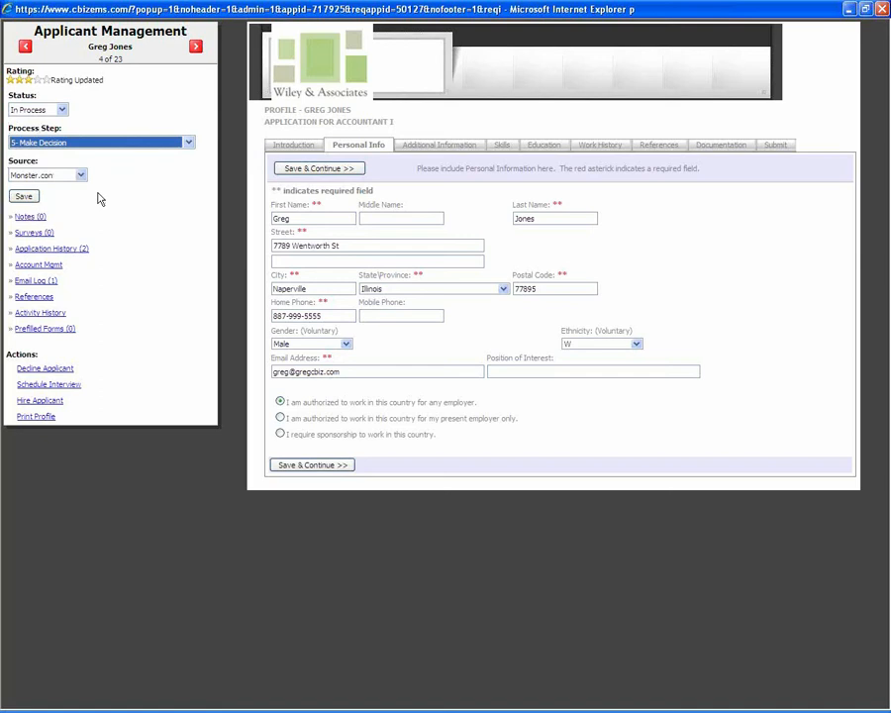
left_click(23, 196)
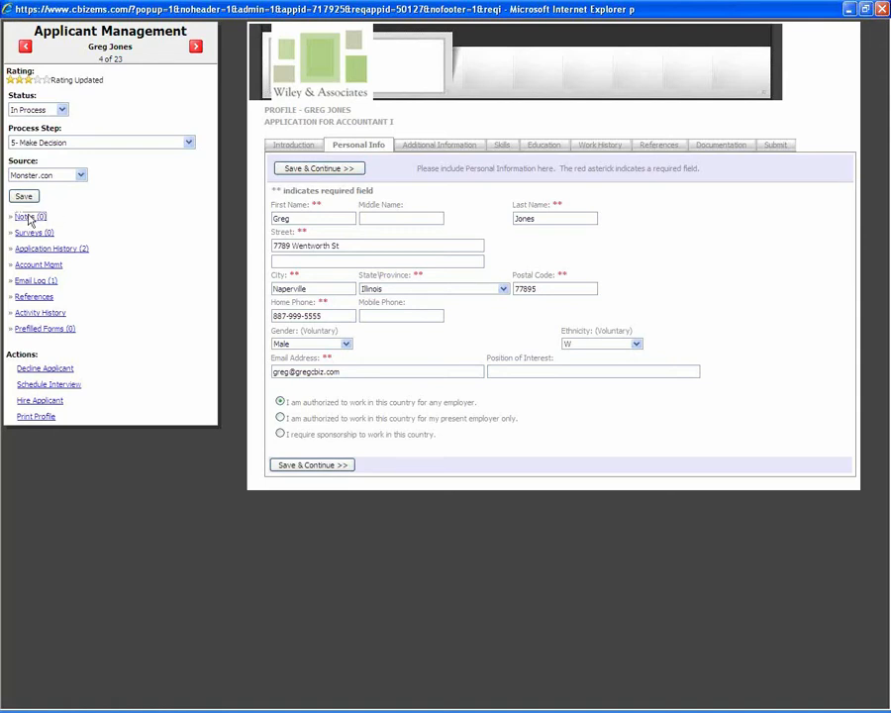
- Add the note "Think this candidate would be a great fit." to the applicant's record and close the notes
left_click(29, 219)
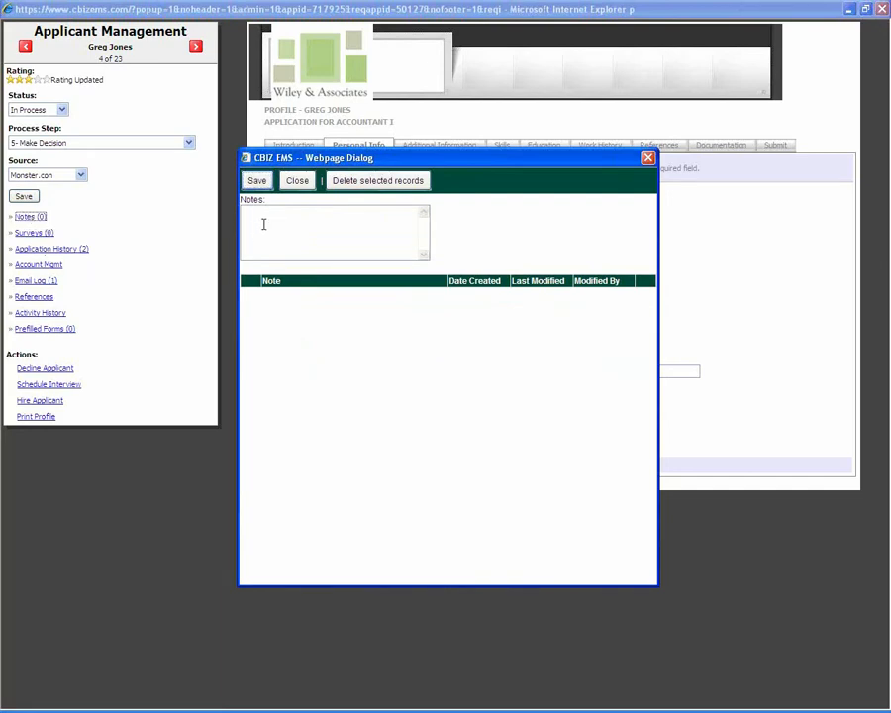
type("Think this candidate would be a great fit.")
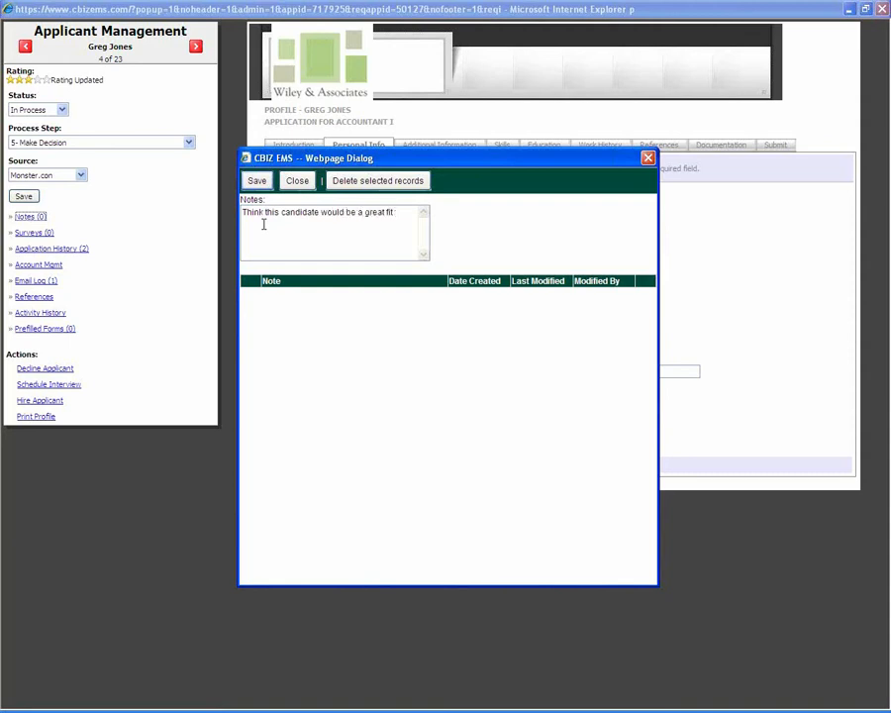
left_click(256, 180)
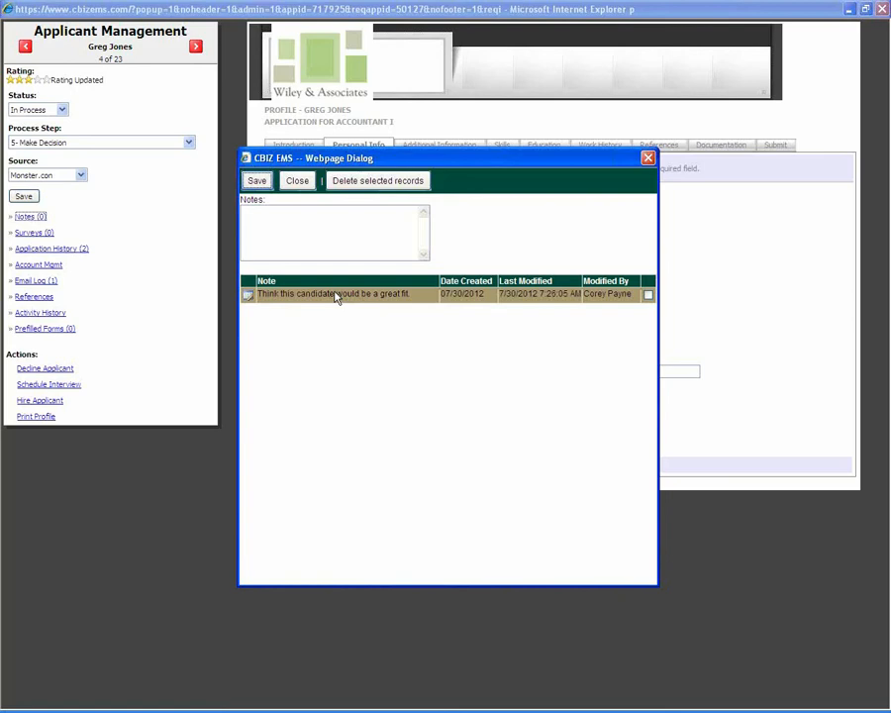
left_click(646, 157)
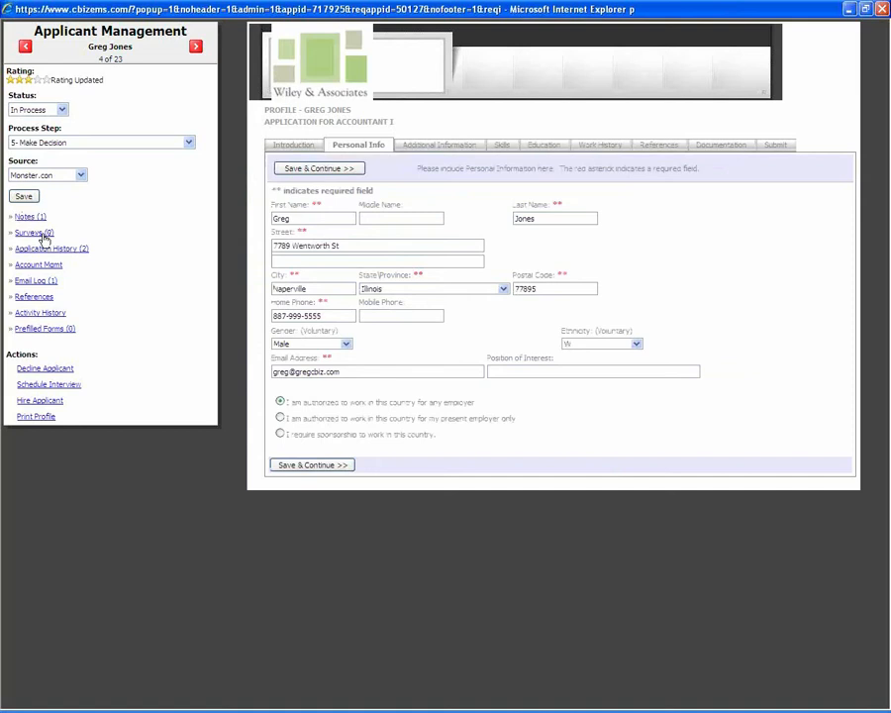
- Look at the applicant's surveys and application history, closing each dialog without changes
left_click(34, 233)
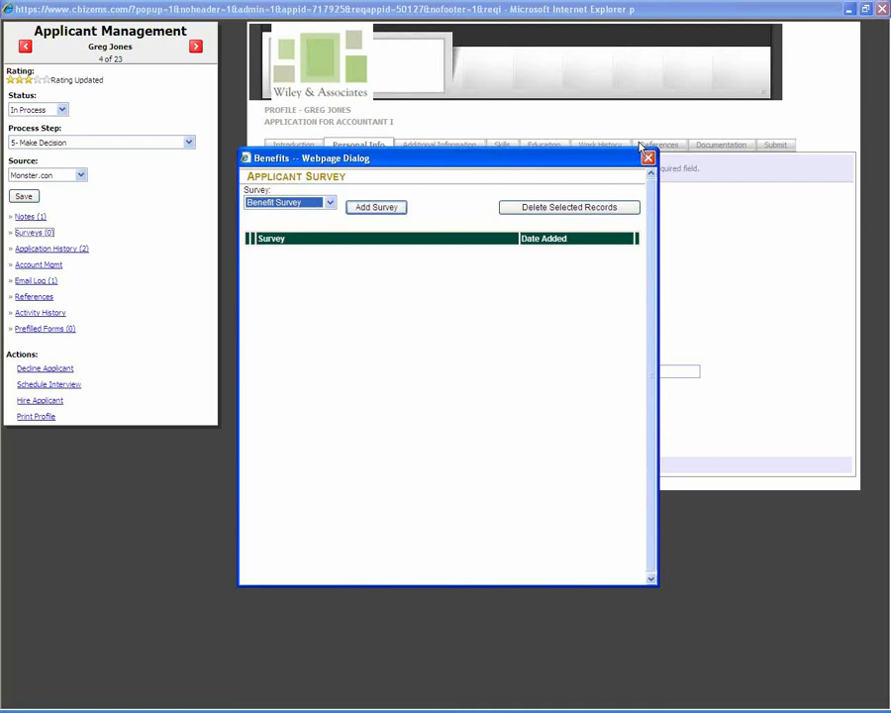
left_click(647, 158)
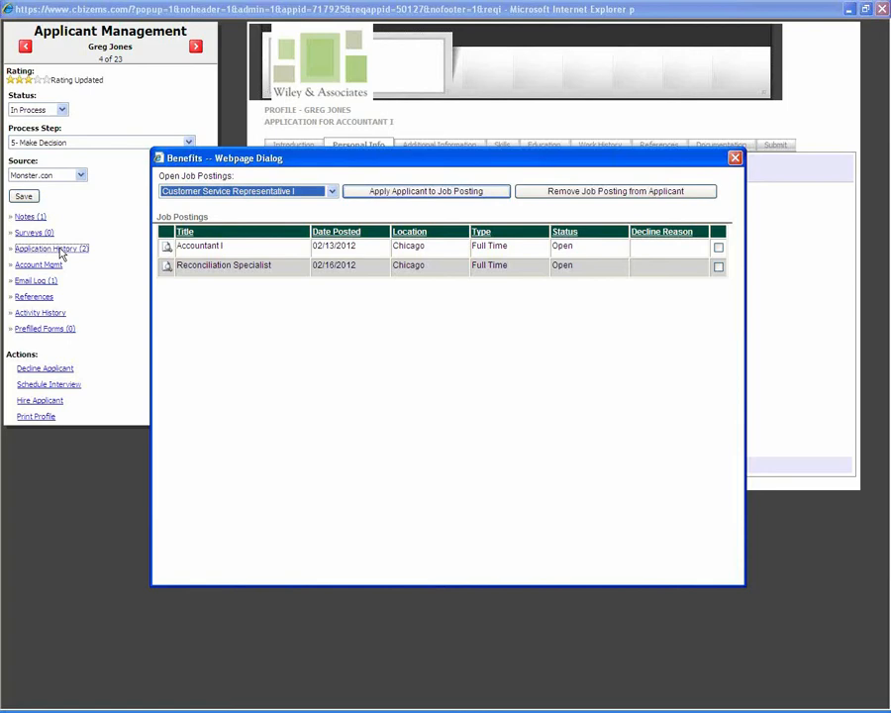
left_click(735, 157)
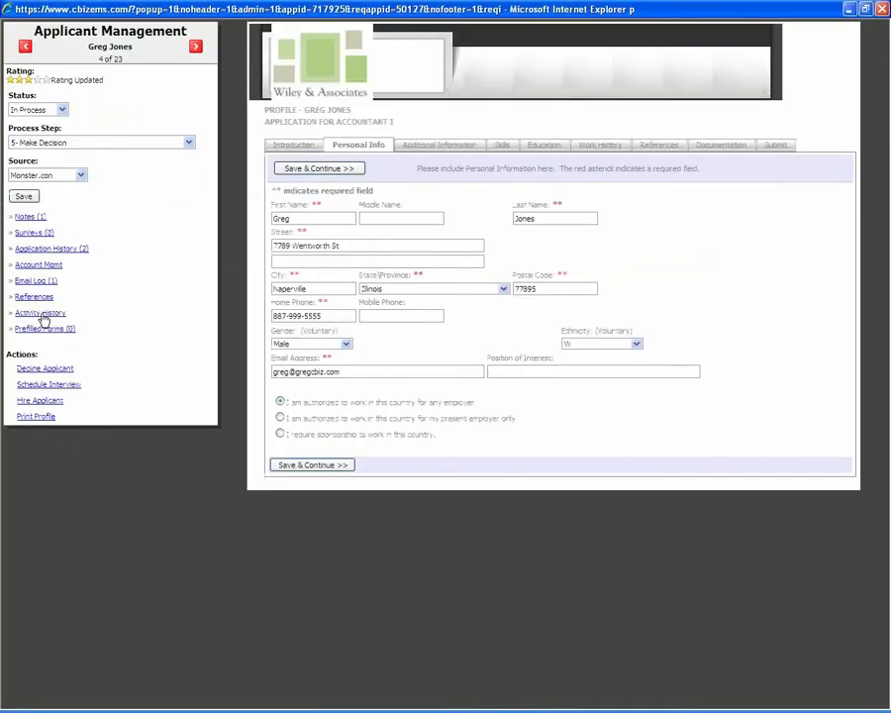
- Review the "Thank you for your interest" message in the applicant's email log and check the activity history
left_click(29, 281)
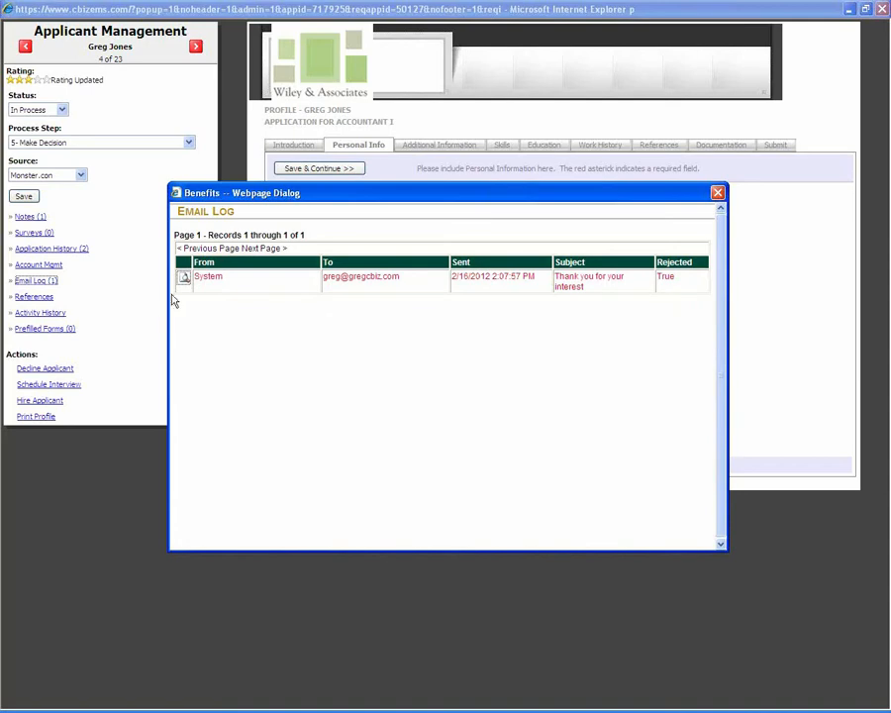
left_click(235, 311)
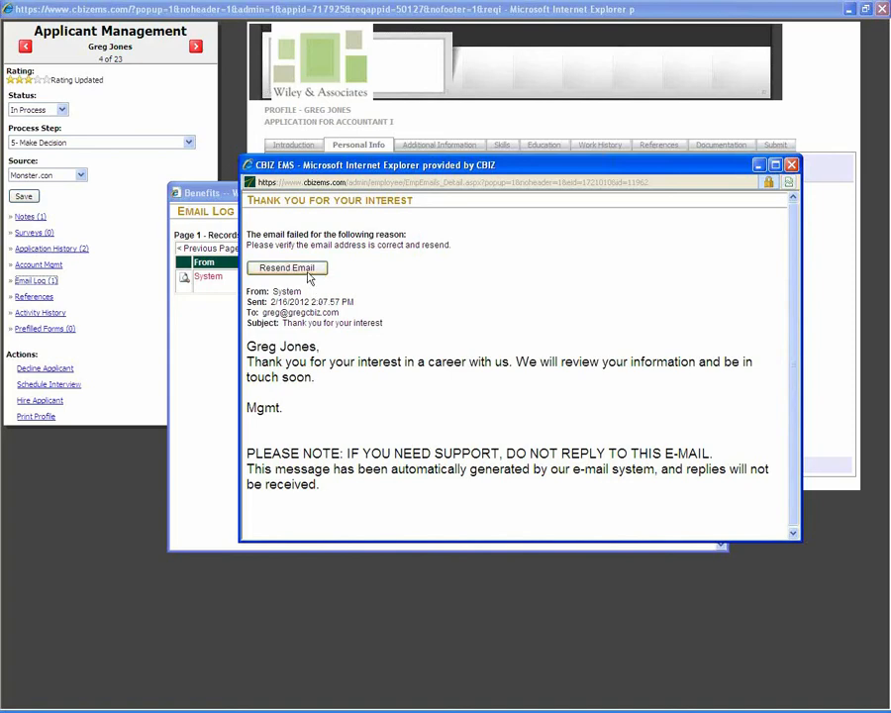
left_click(791, 164)
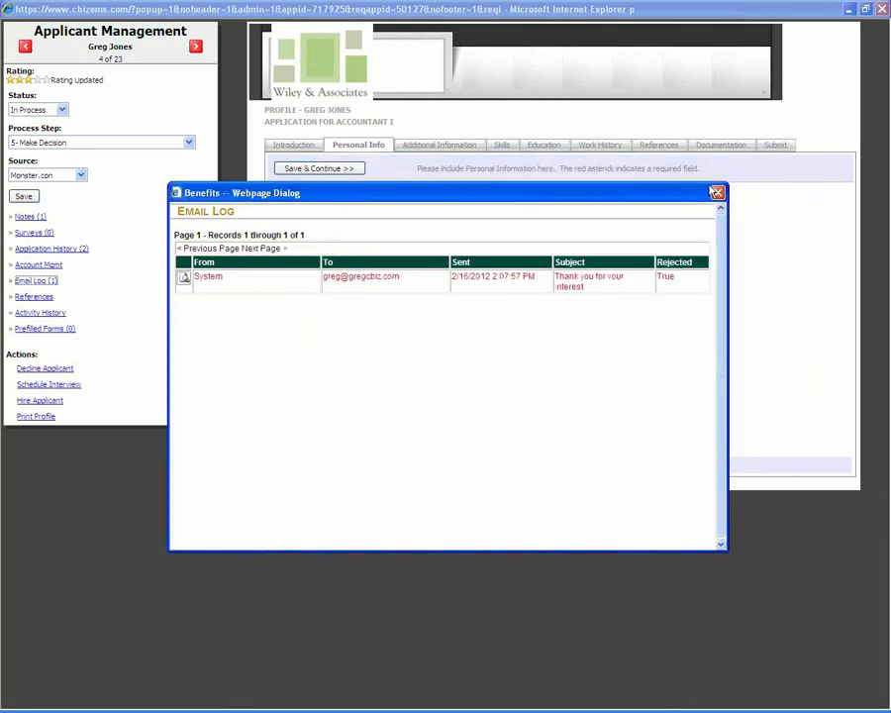
left_click(716, 192)
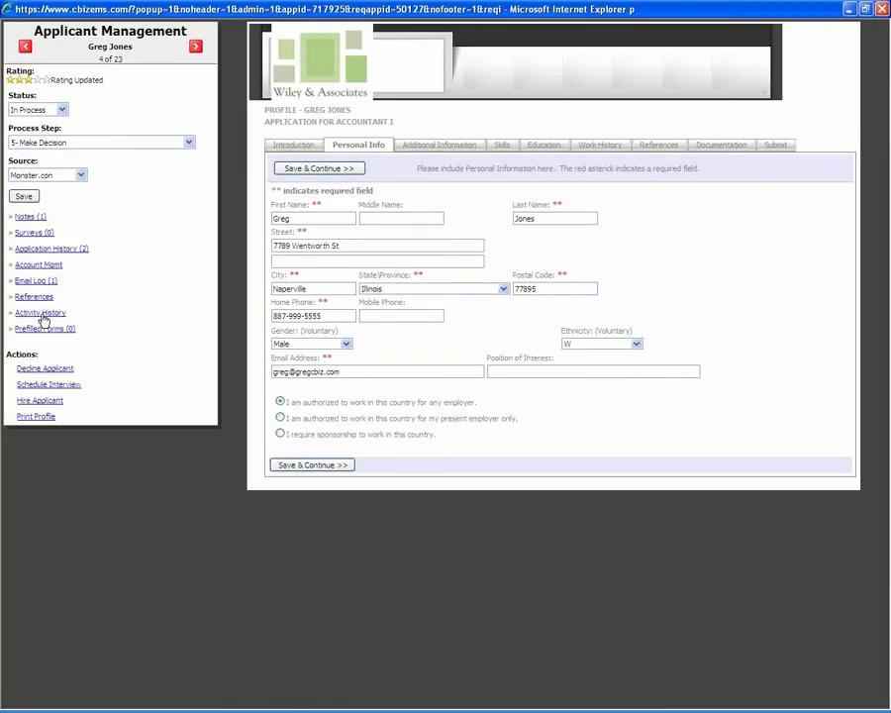
left_click(44, 314)
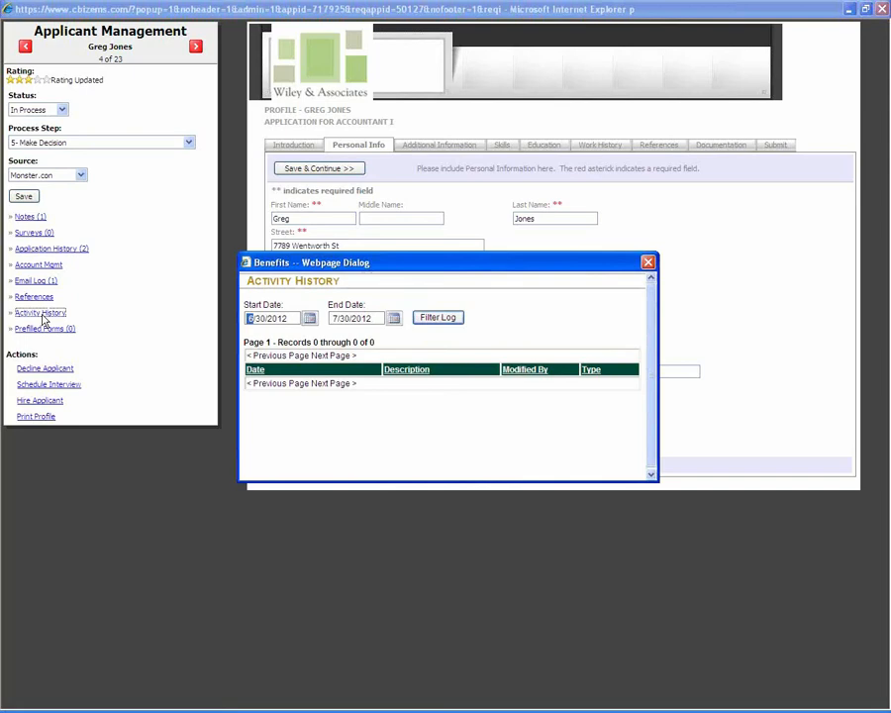
left_click(648, 264)
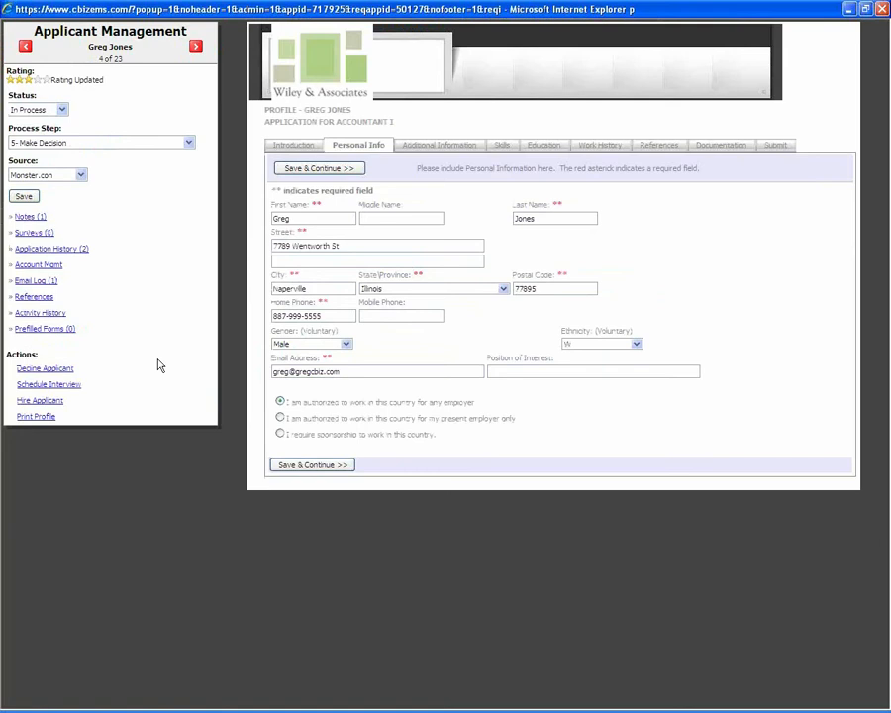
- Generate the applicant's printable profile report, temporarily allowing pop-ups, and reposition the report window
left_click(36, 416)
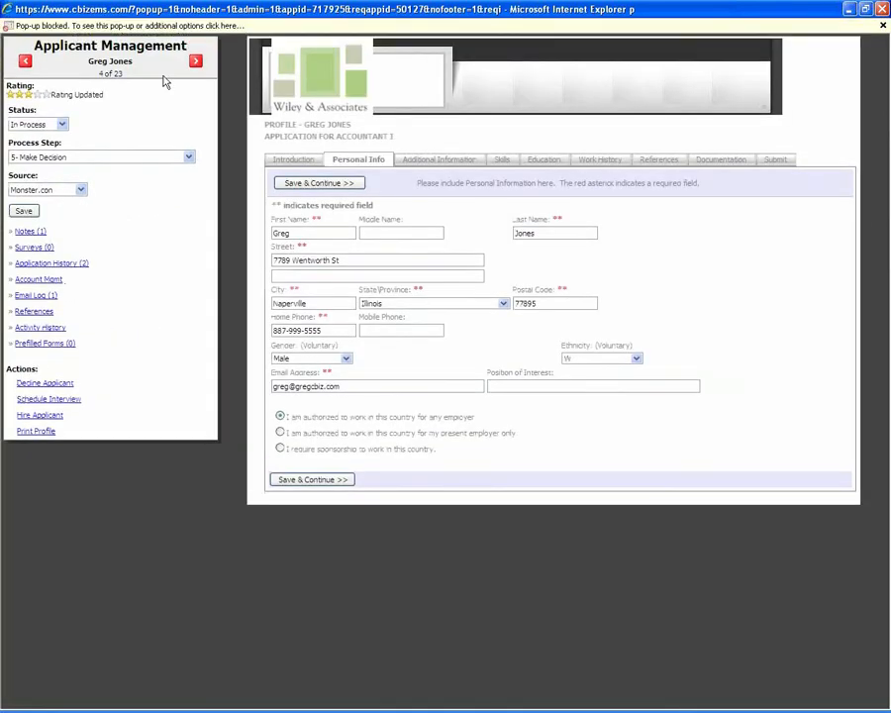
left_click(188, 25)
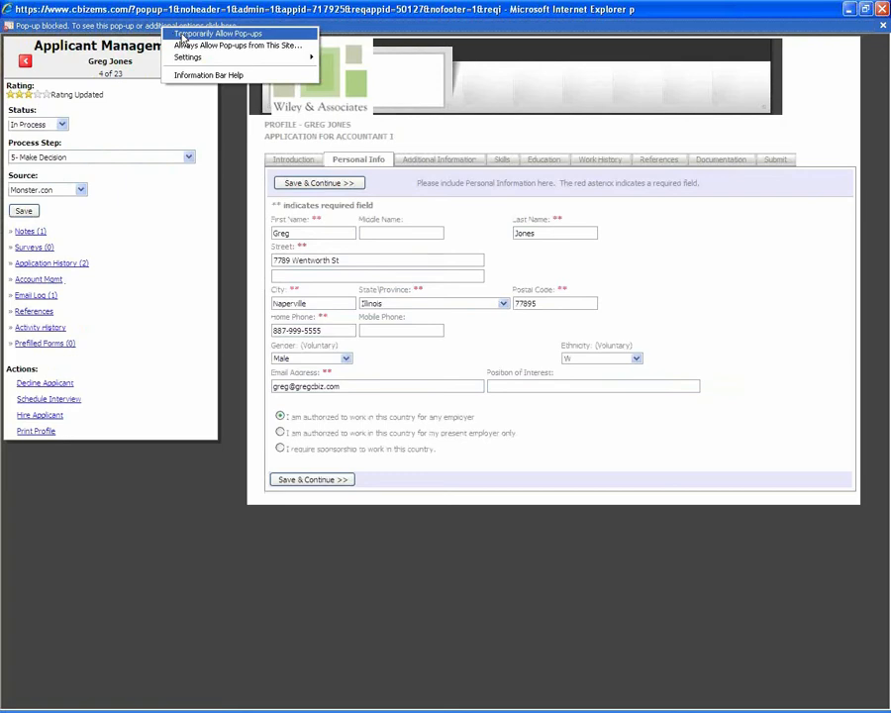
left_click(183, 38)
left_click(420, 416)
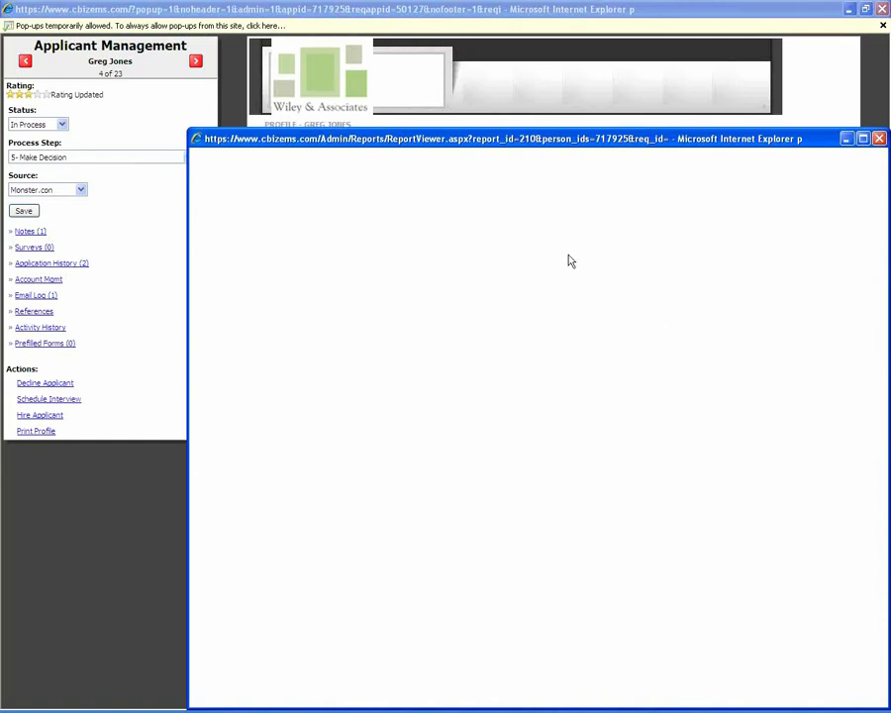
left_click_drag(572, 143, 439, 64)
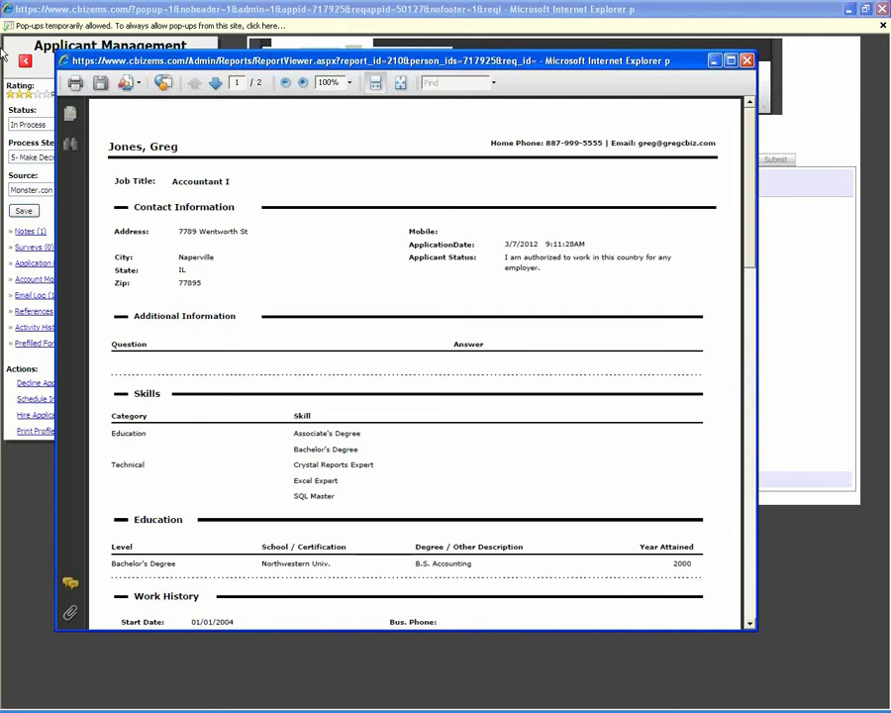
- Close the profile report and start a new interview record for the applicant with the type Phone
left_click(747, 60)
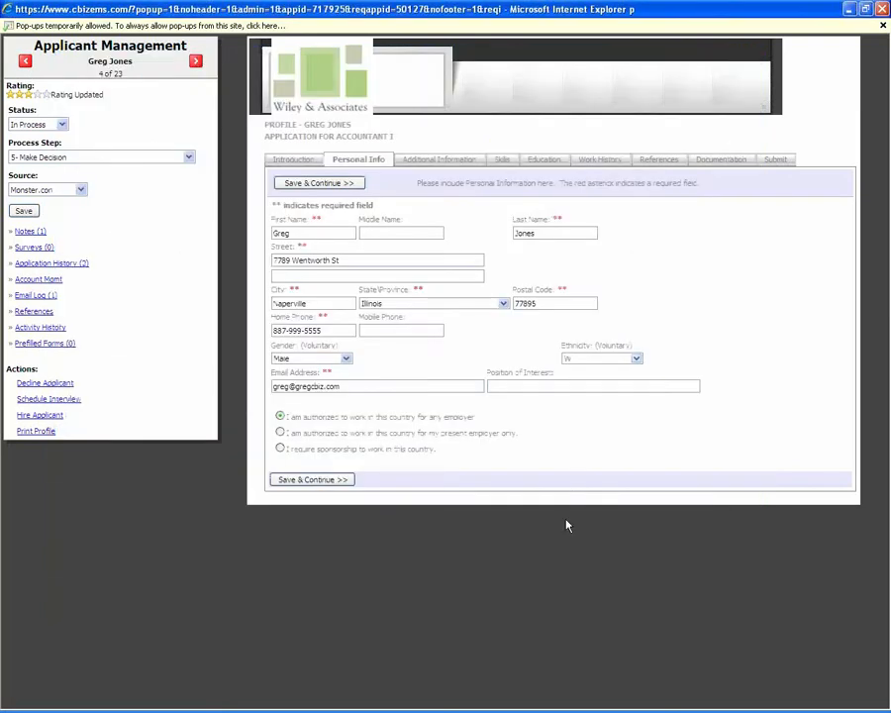
left_click(66, 400)
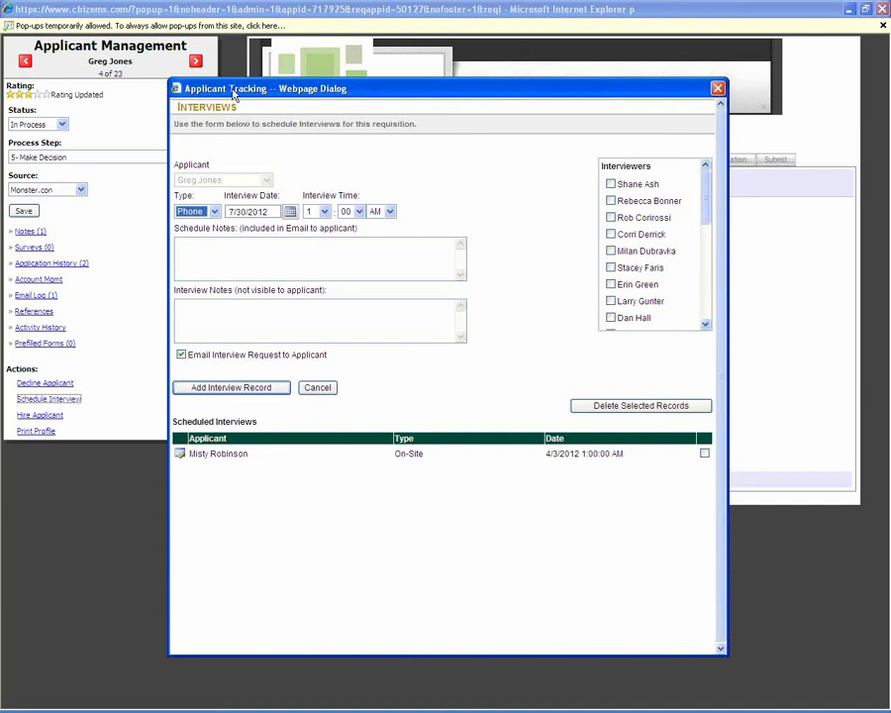
left_click(213, 213)
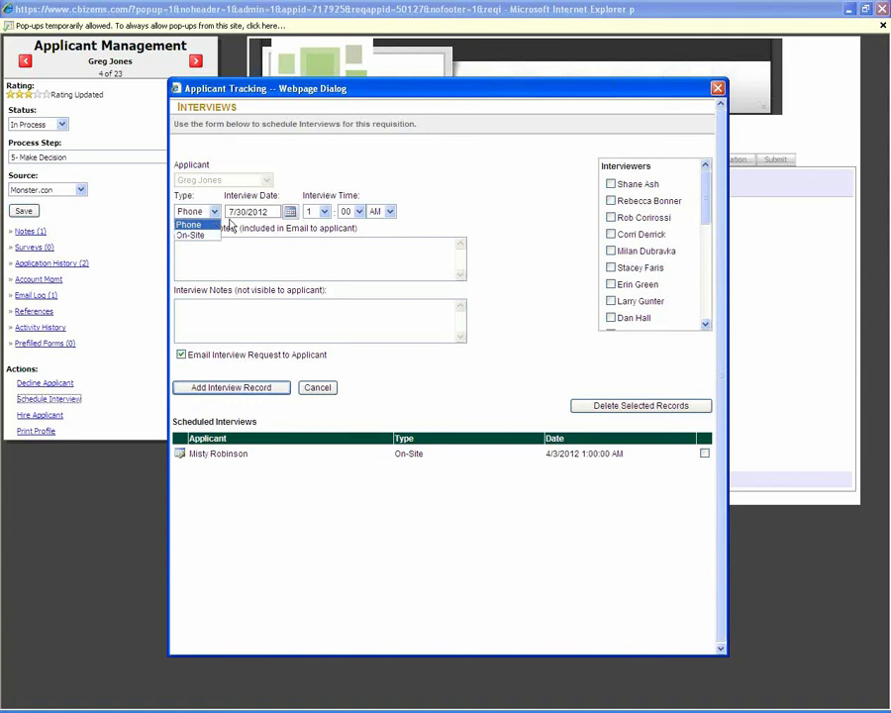
left_click(249, 228)
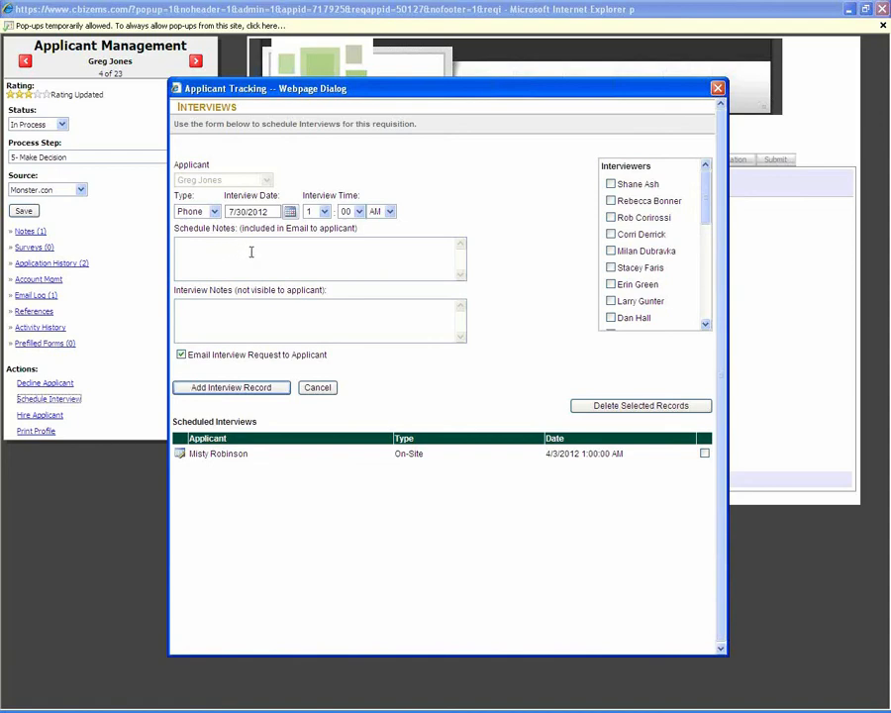
left_click(237, 306)
left_click(179, 354)
left_click(180, 354)
left_click(181, 358)
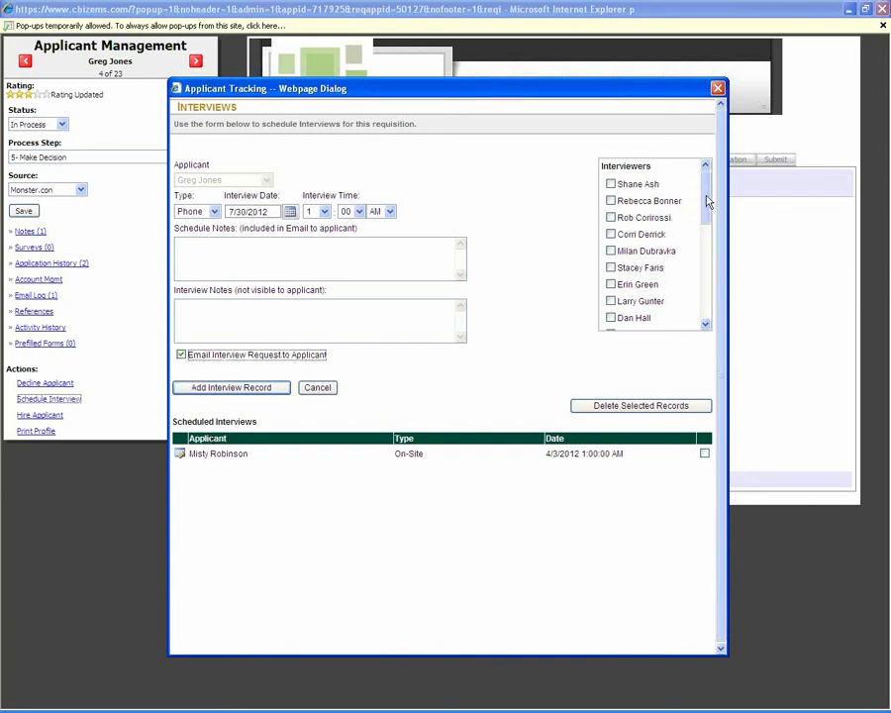
- Turn off the email request to the applicant, add the interview record for 7/30/2012 at 1:00 AM and close the interview form
left_click_drag(706, 202, 698, 339)
scroll(702, 234, "up", 10)
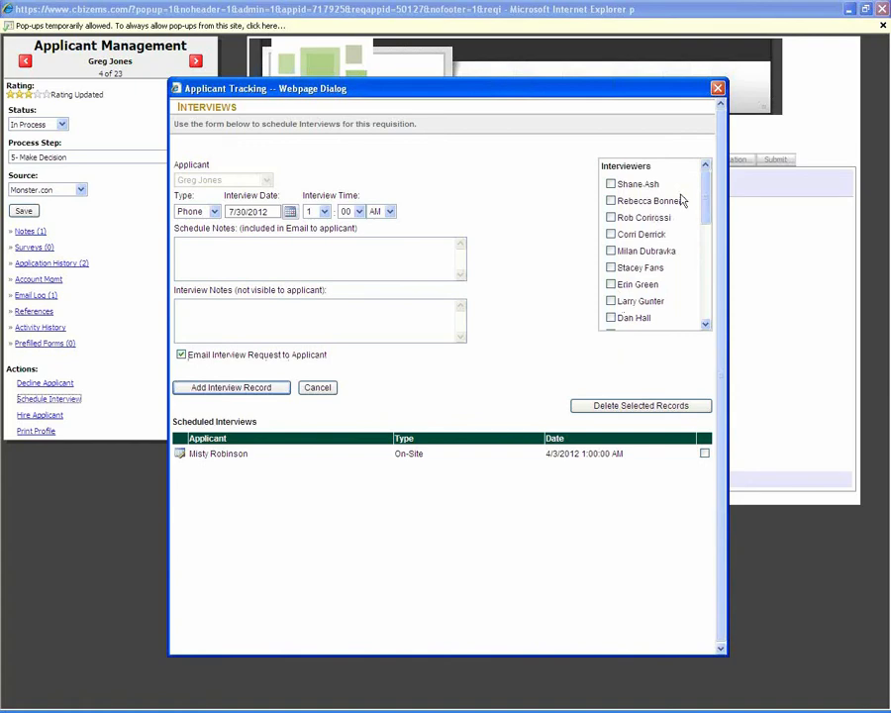
scroll(693, 228, "down", 3)
scroll(701, 237, "down", 1)
scroll(704, 198, "up", 4)
scroll(338, 215, "up", 2)
left_click(182, 357)
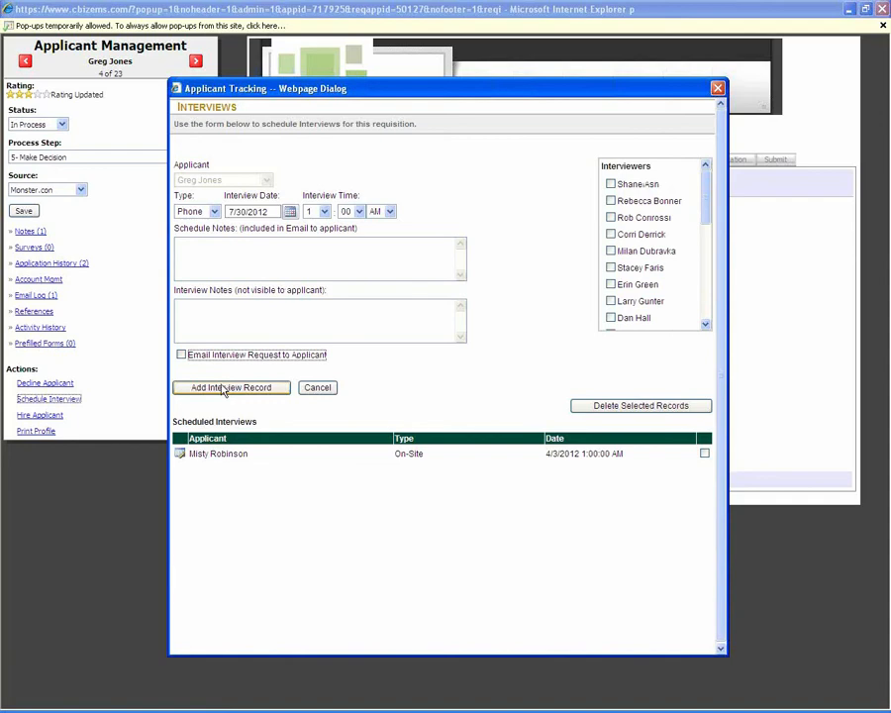
left_click(225, 388)
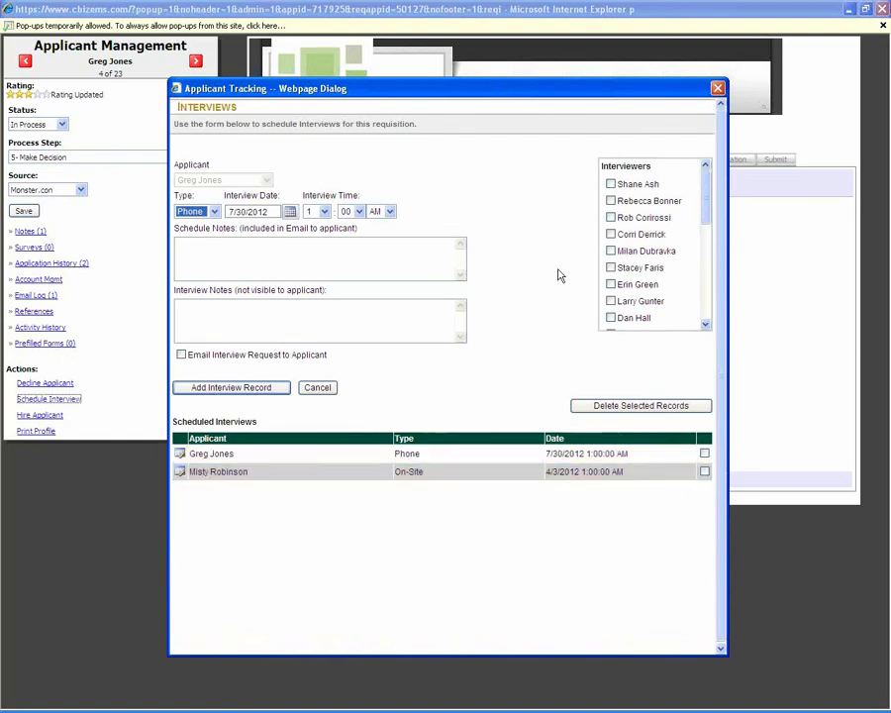
left_click(718, 90)
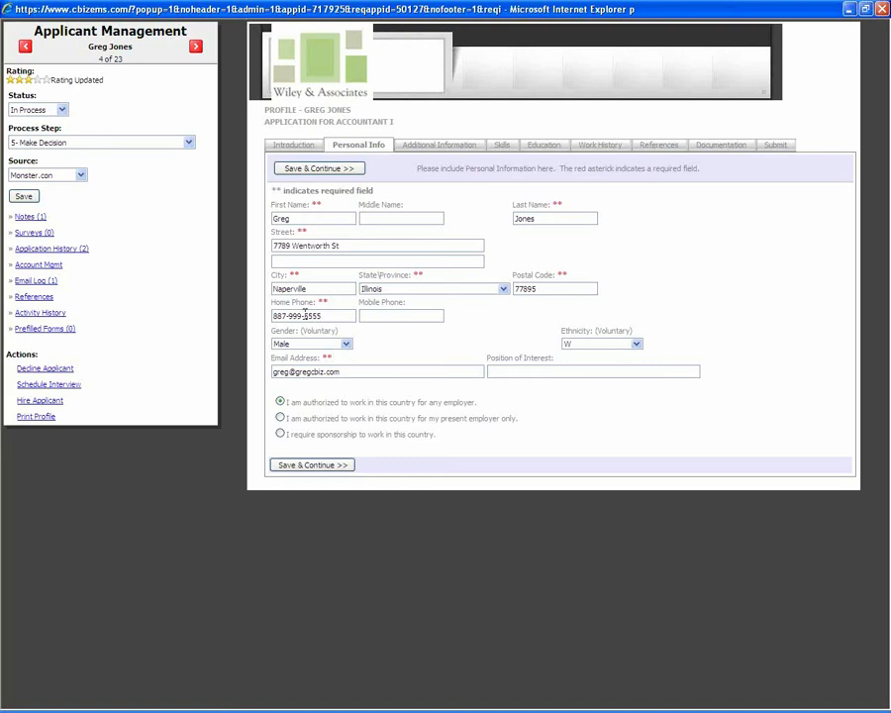
- Try the decline form with the reason Lack of Experience, check the email body, and close it without sending
left_click(314, 371)
left_click(48, 368)
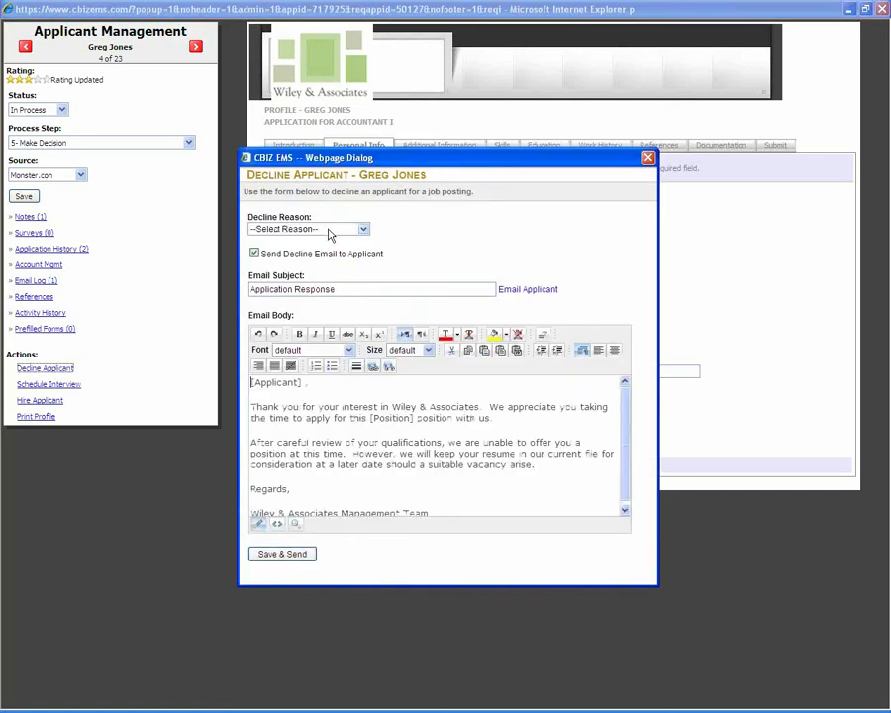
left_click(327, 229)
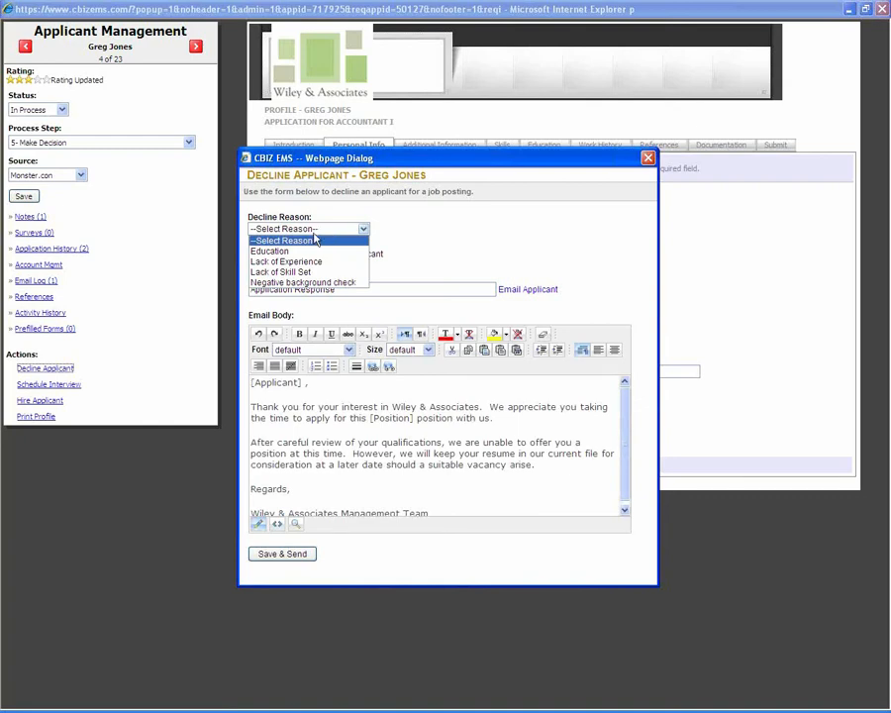
left_click(303, 263)
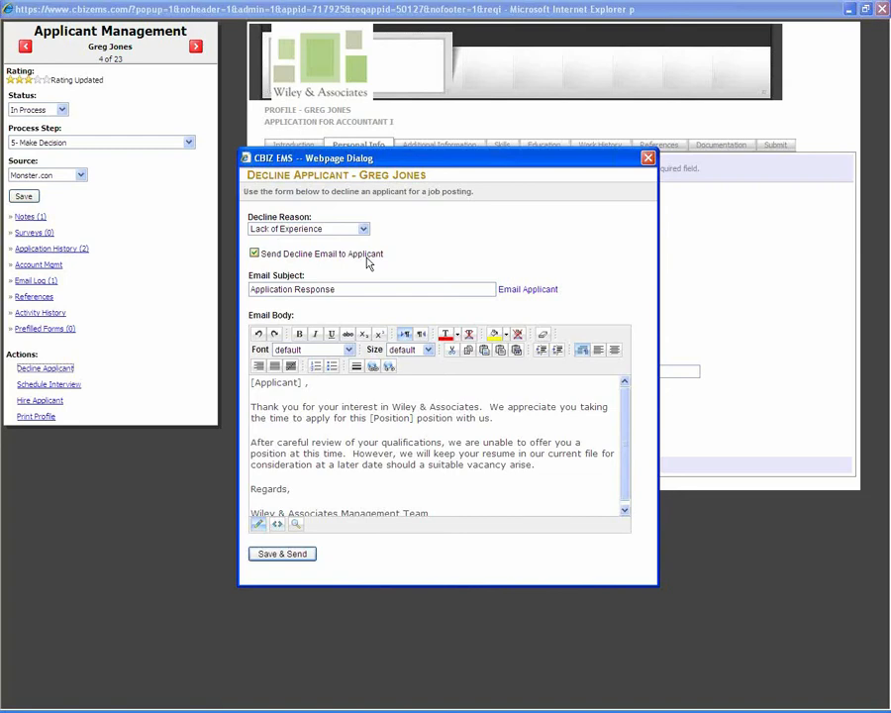
left_click(362, 508)
left_click_drag(371, 505, 393, 505)
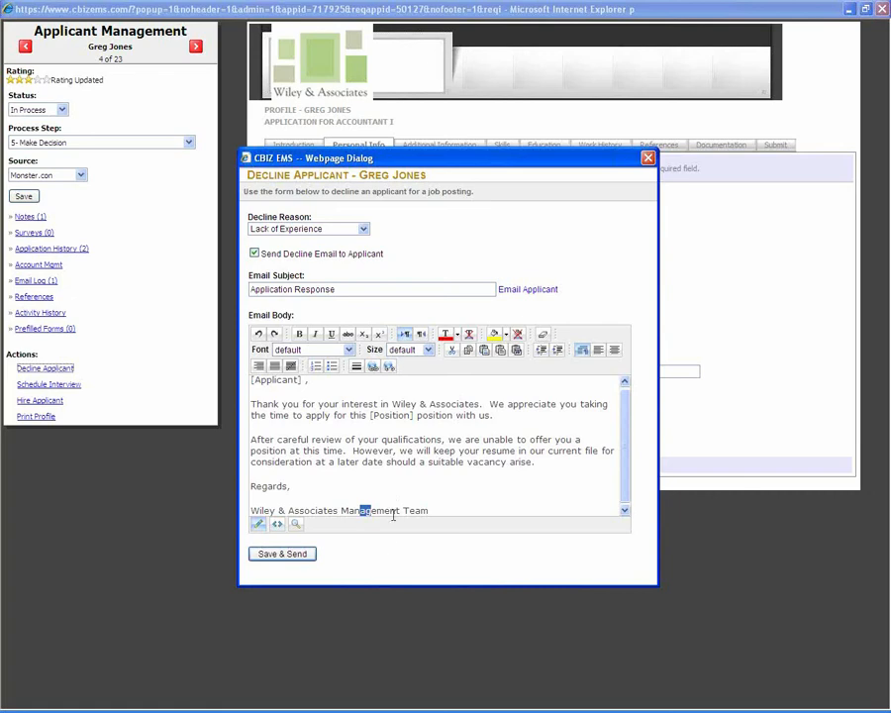
left_click(313, 439)
left_click(647, 158)
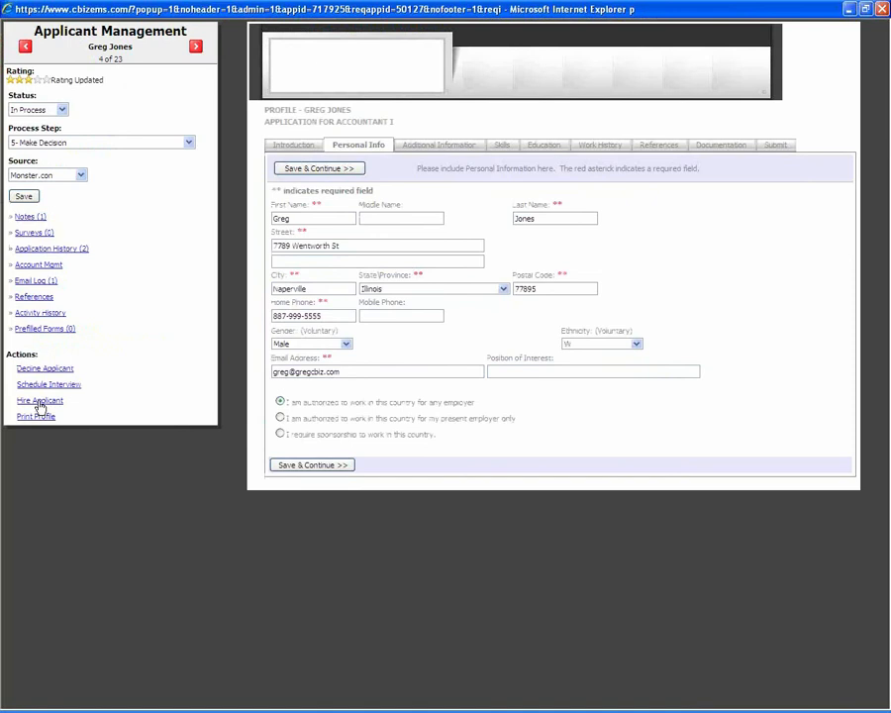
- Examine the hire form's employee type and its salary and hourly rate options, and close it without hiring the applicant
left_click(42, 401)
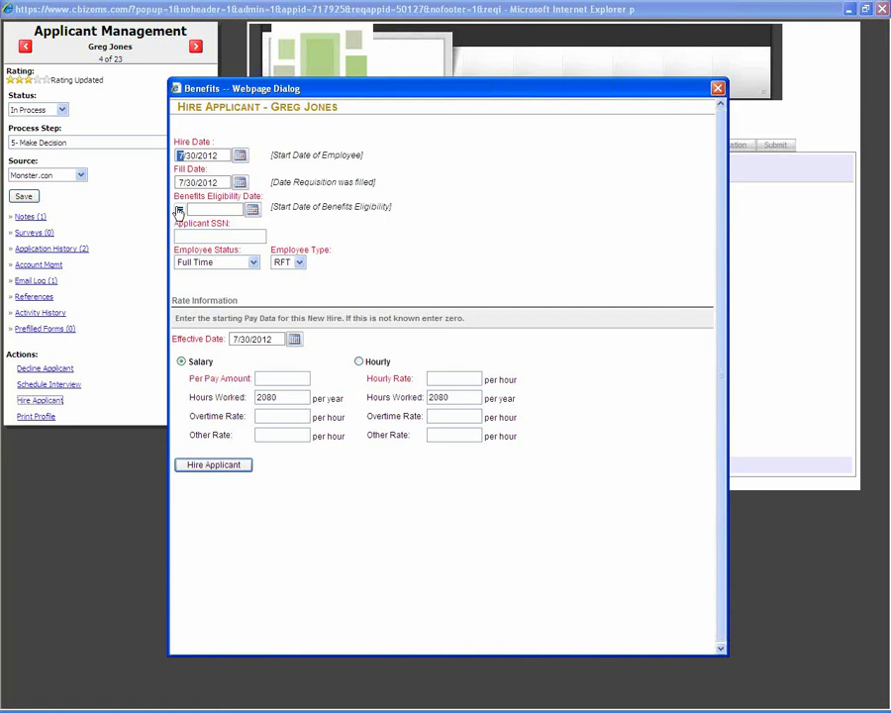
left_click(295, 263)
left_click(287, 273)
left_click(279, 379)
left_click(358, 361)
left_click(447, 378)
left_click(184, 362)
left_click(717, 87)
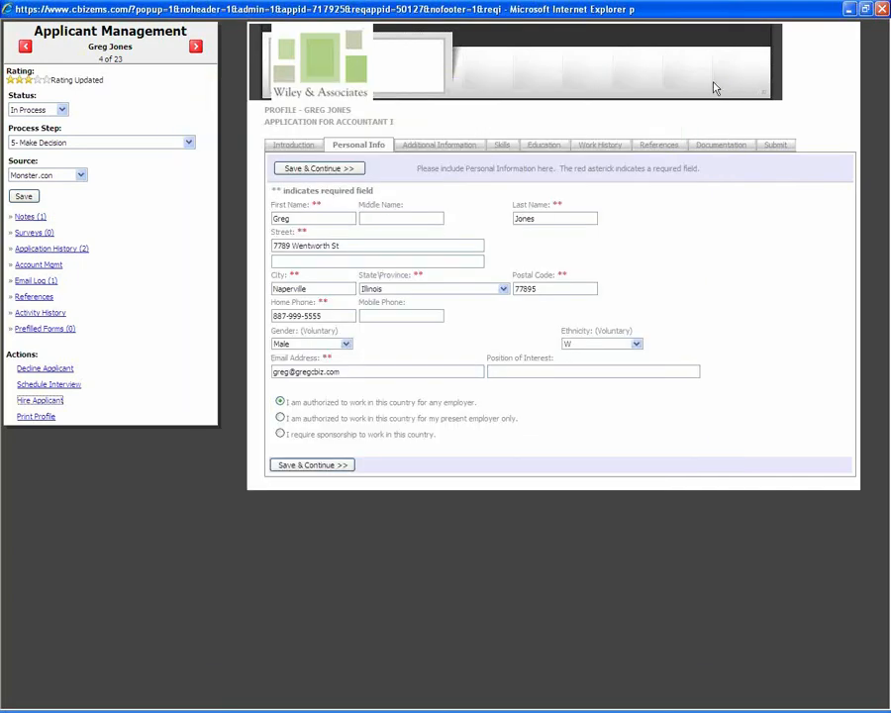
- Close the applicant's record and select the sixth, ninth and eleventh applicants in the Accountant I list
left_click(881, 9)
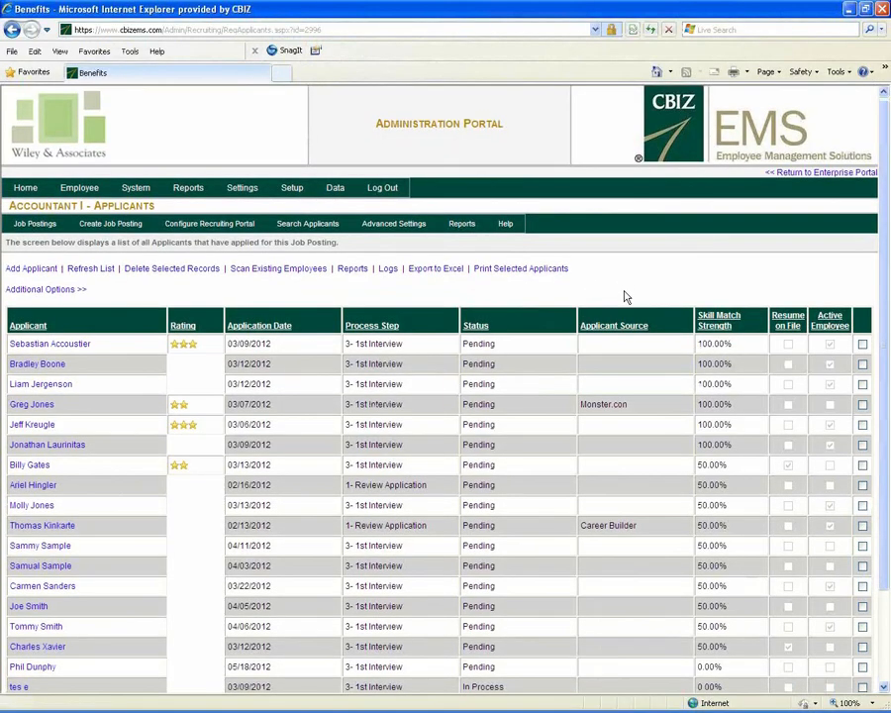
scroll(624, 289, "down", 3)
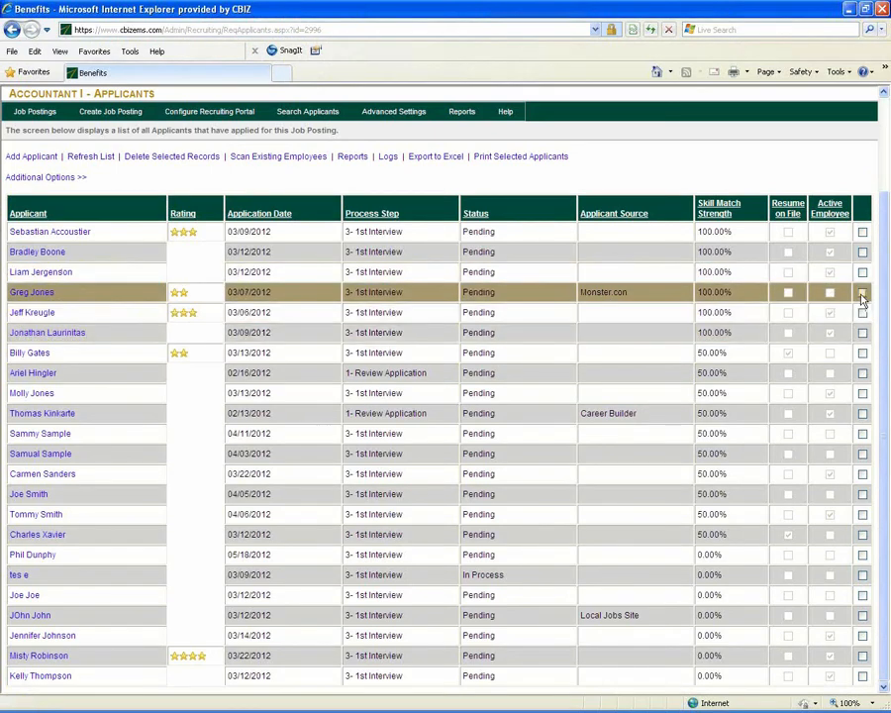
left_click(863, 333)
left_click(863, 393)
left_click(862, 434)
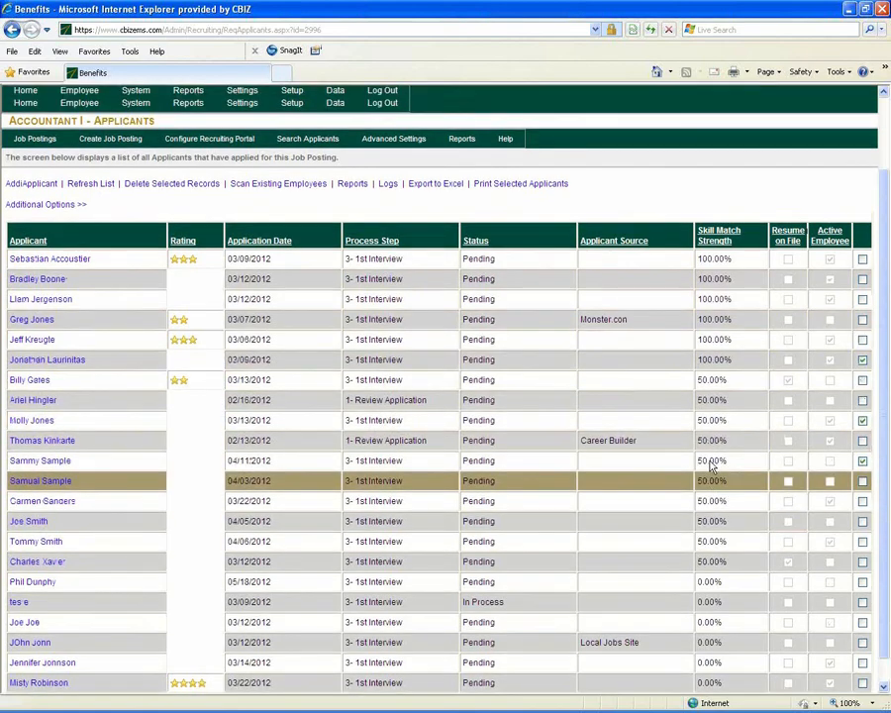
scroll(711, 467, "up", 1)
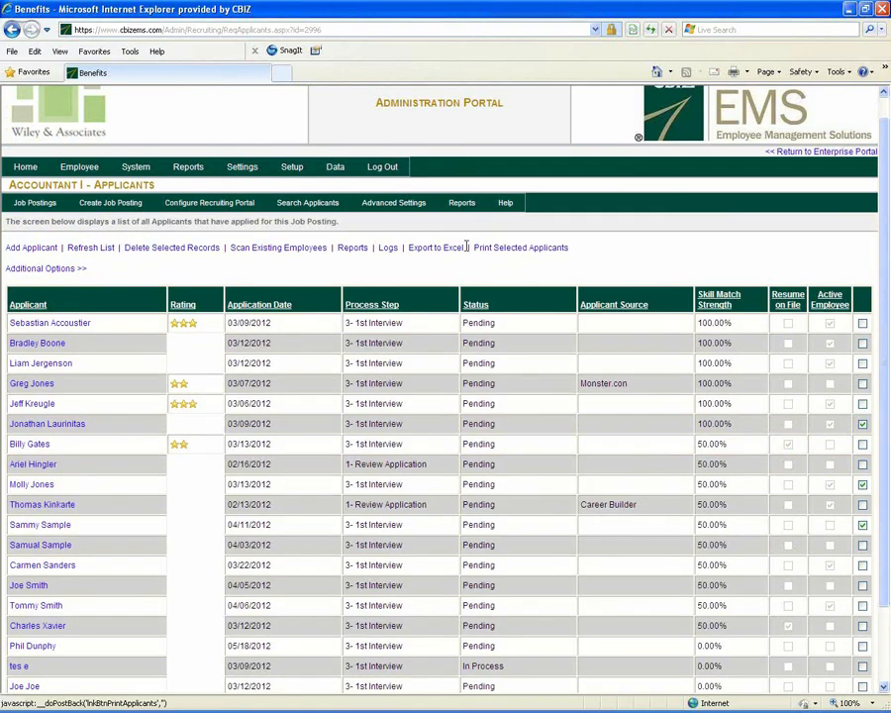
- Configure the bulk update for the selected applicants with process step 5- Make Decision, decline reason Lack of Skill Set and the decline email enabled
left_click(54, 273)
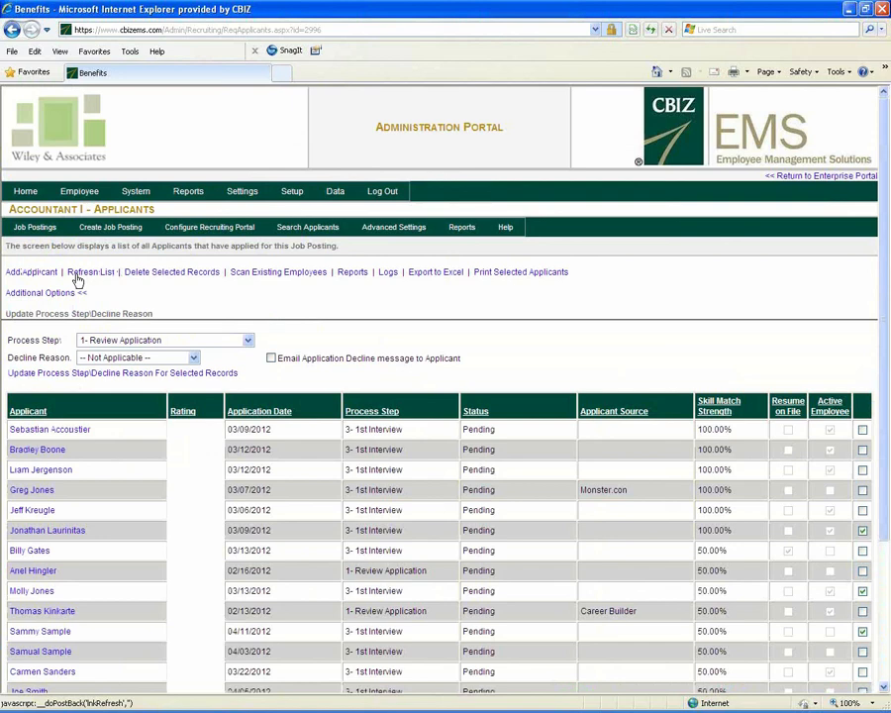
left_click(247, 341)
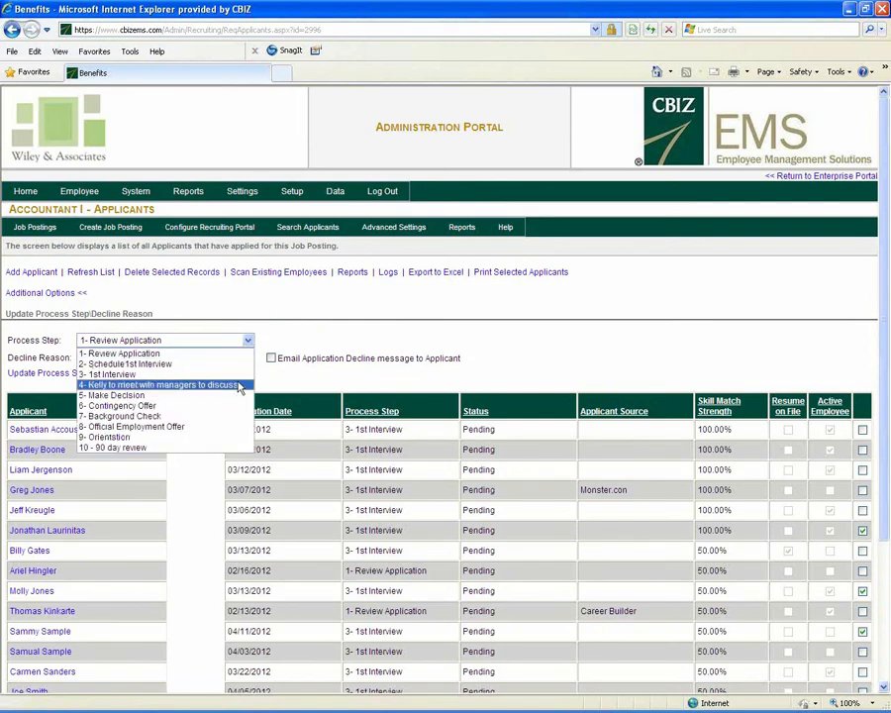
left_click(165, 396)
left_click(197, 360)
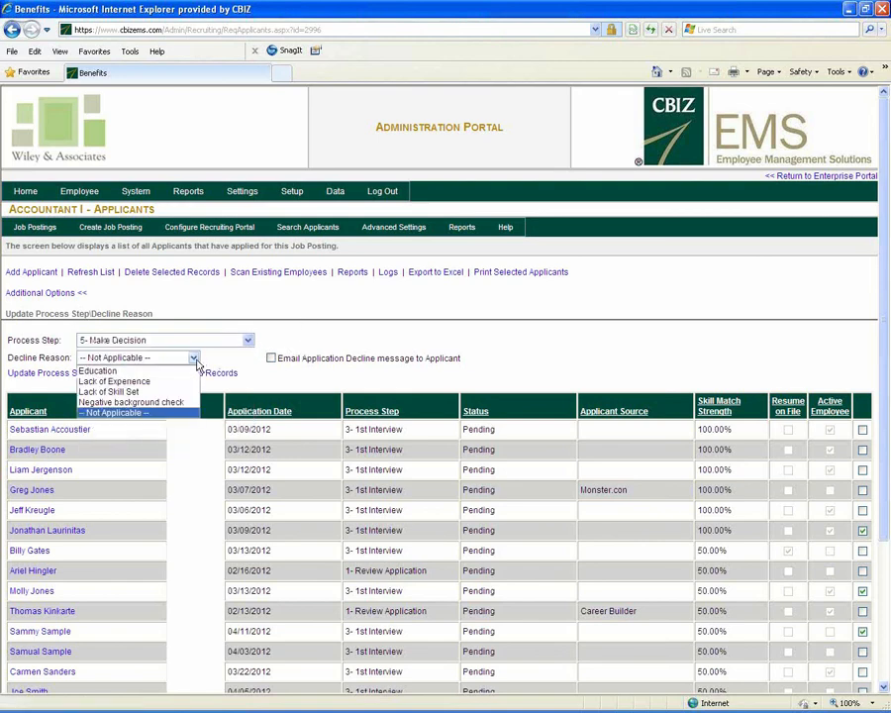
left_click(139, 392)
left_click(270, 358)
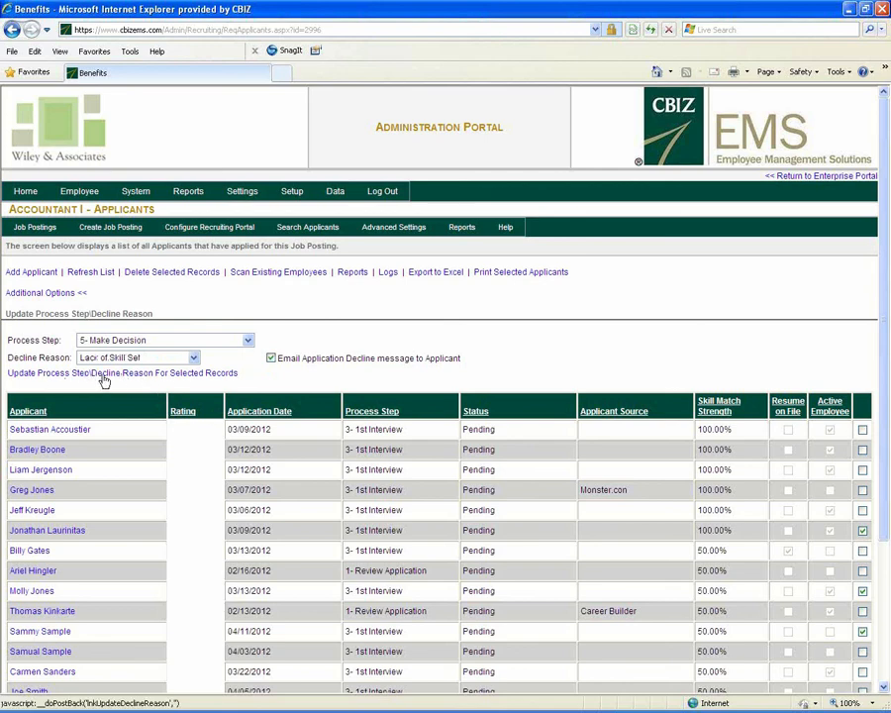
left_click(170, 377)
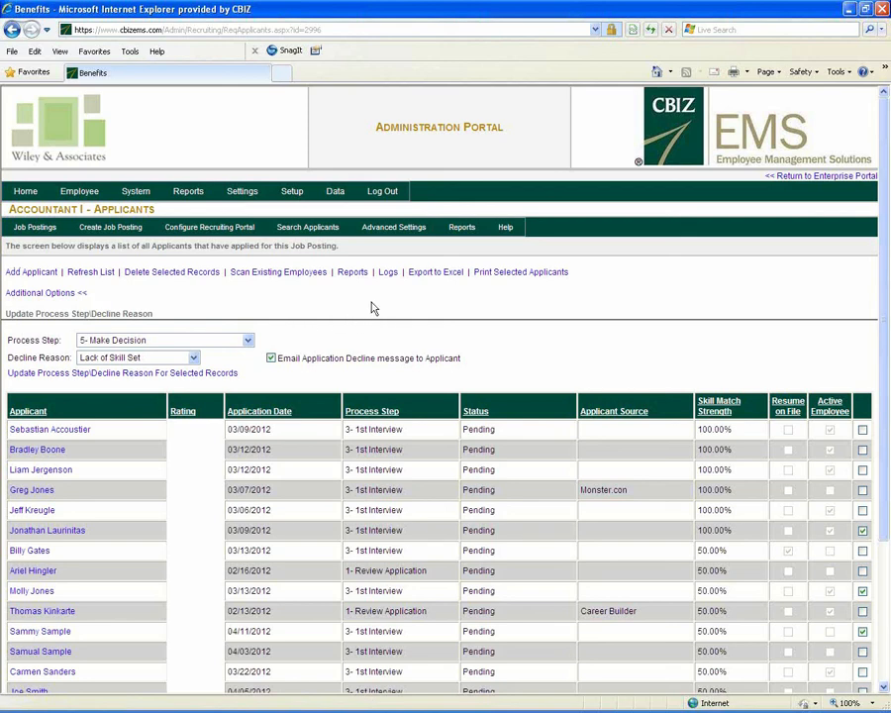
- Scan existing employees for matching skills and review the job posting's survey and mailing label reports, closing each window
left_click(307, 274)
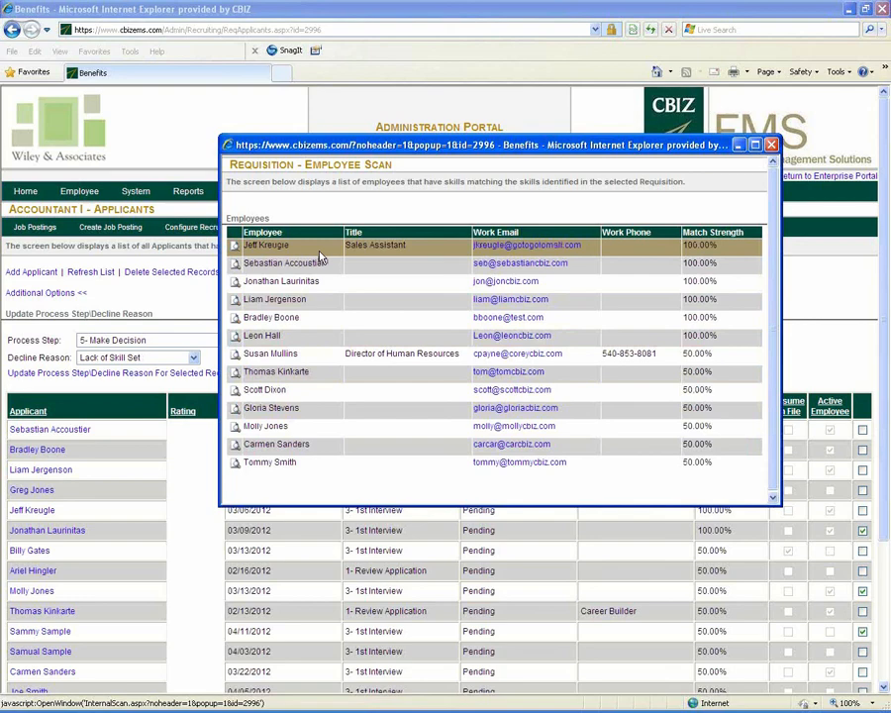
left_click(771, 146)
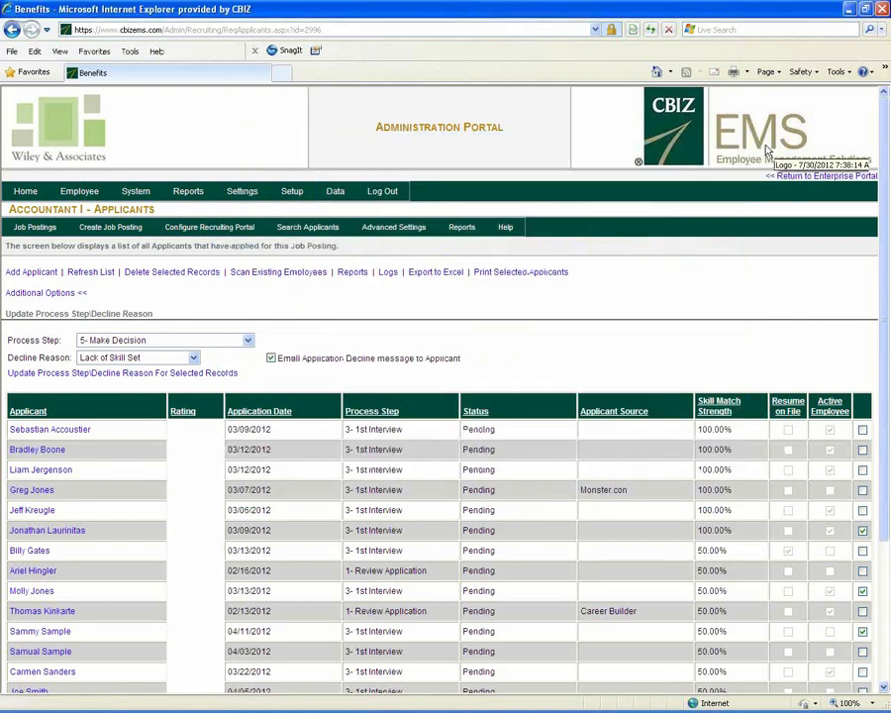
left_click(352, 273)
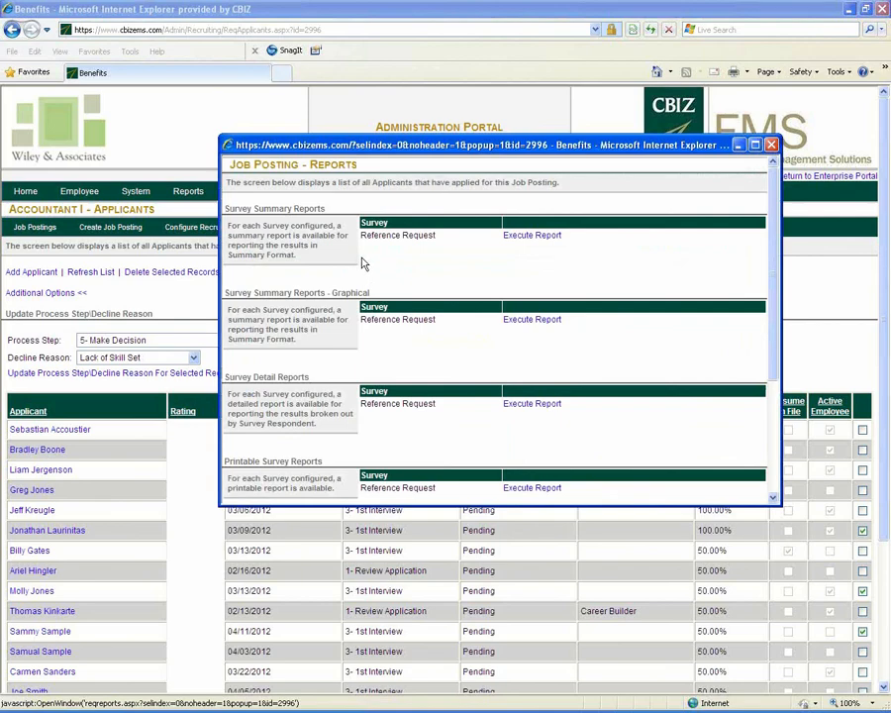
scroll(362, 260, "down", 1)
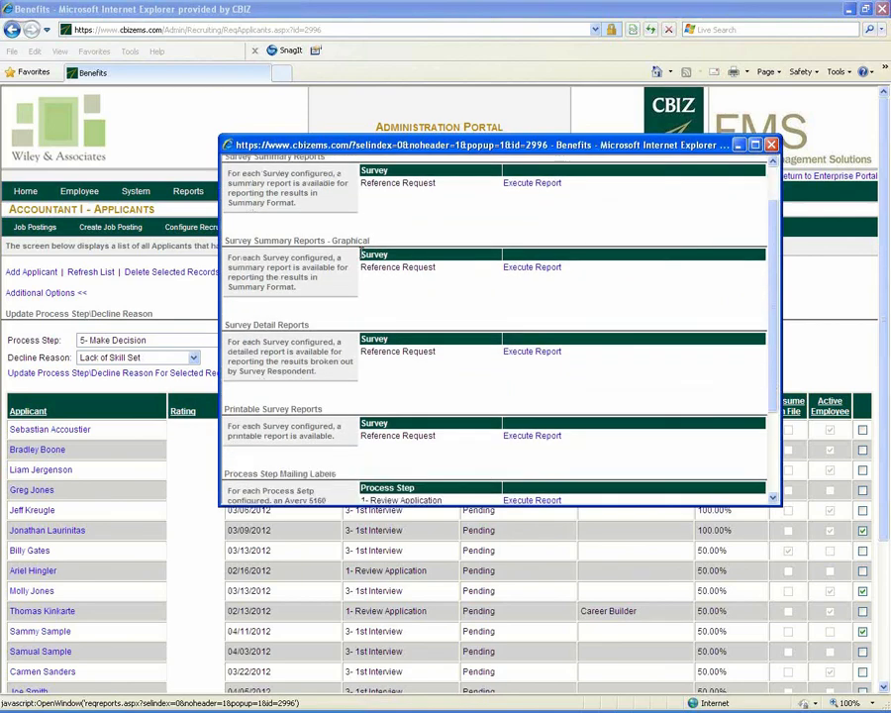
scroll(363, 259, "down", 1)
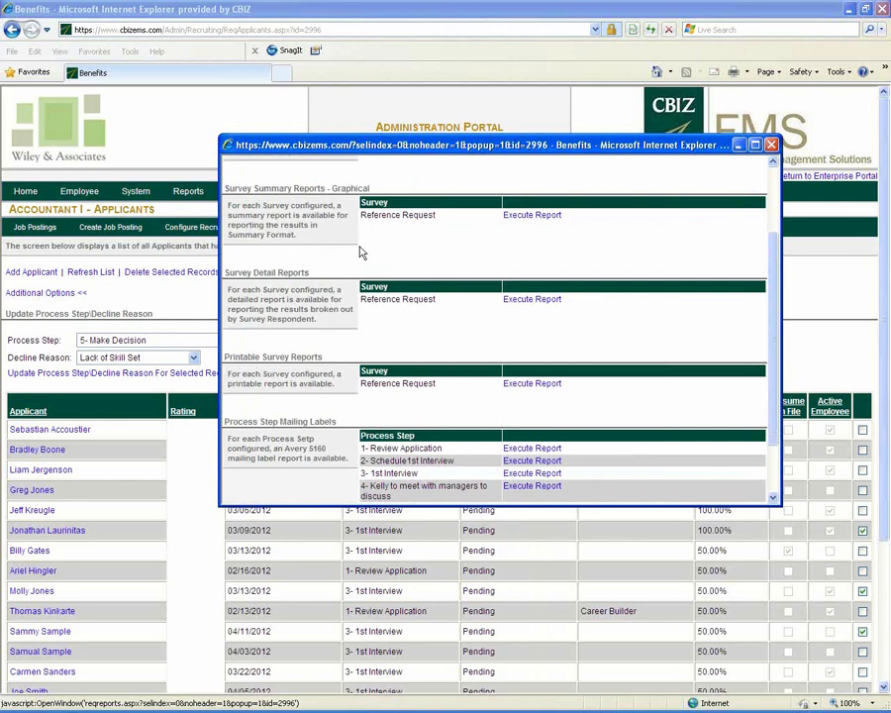
scroll(358, 253, "down", 2)
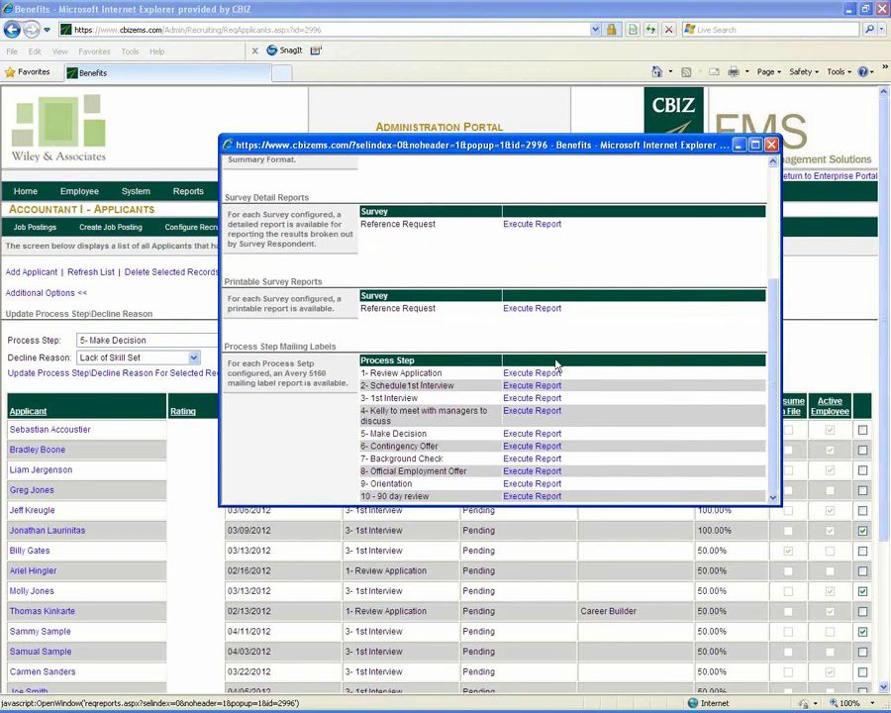
left_click(771, 146)
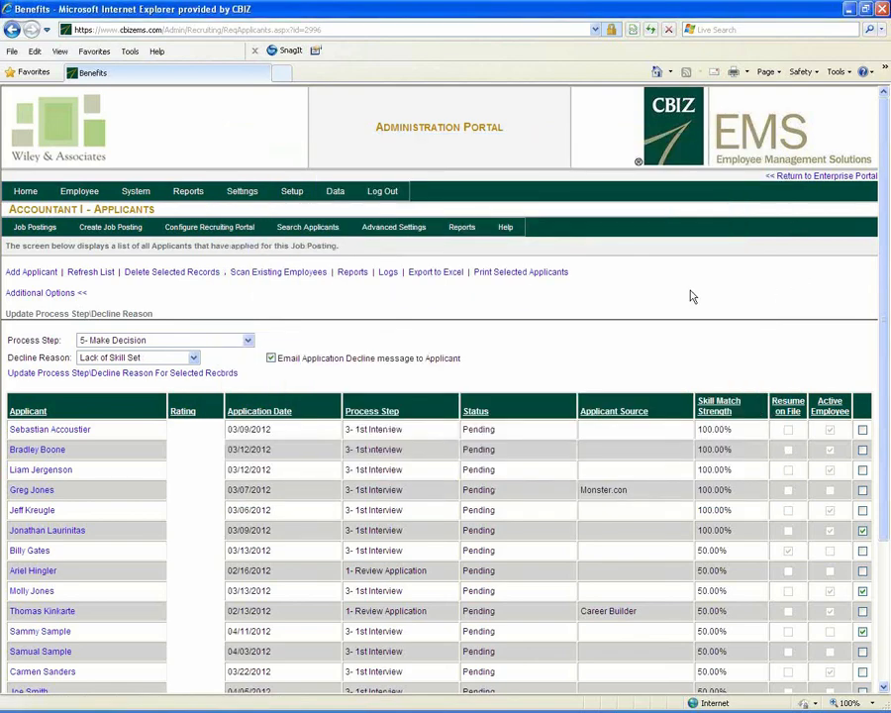